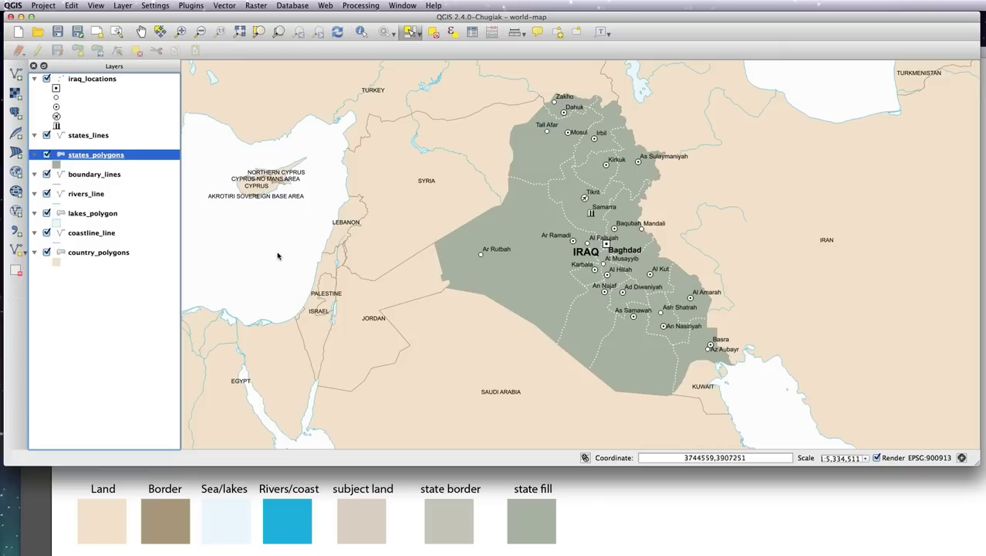
# Step: Delete the "admin" = 'Iraq' filter in the states_polygons Query Builder so every country's states draw
pyautogui.click(111, 157)
pyautogui.doubleClick(112, 156)
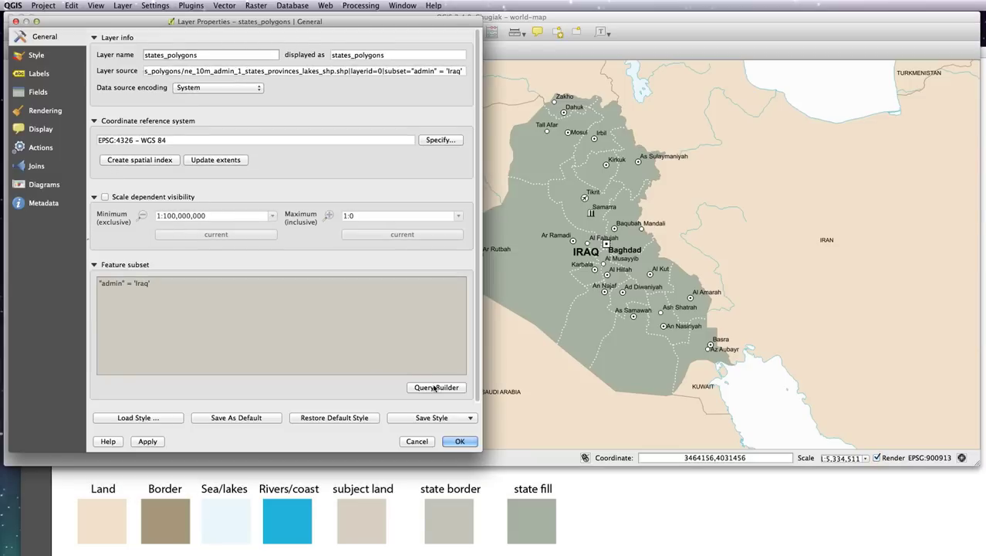
pyautogui.click(437, 387)
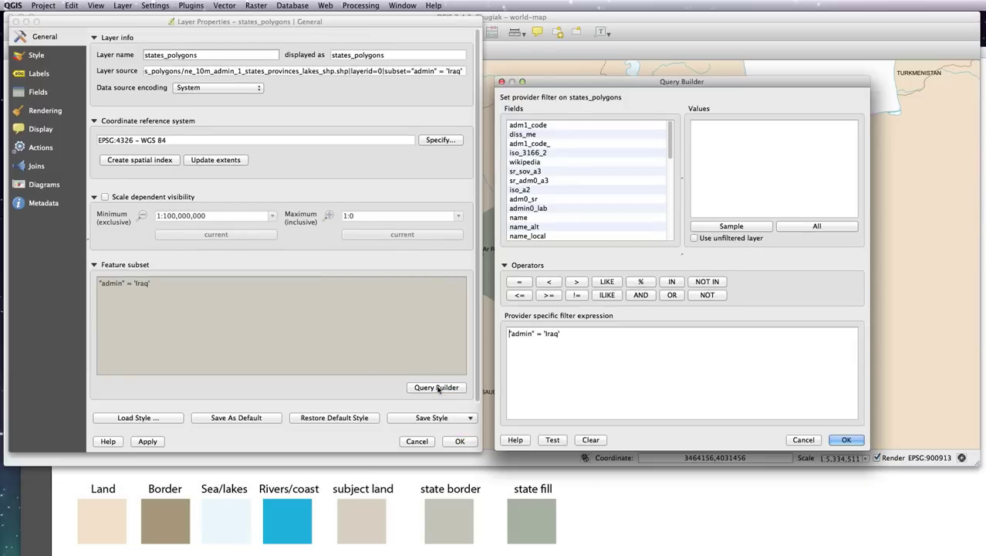
pyautogui.press('Return')
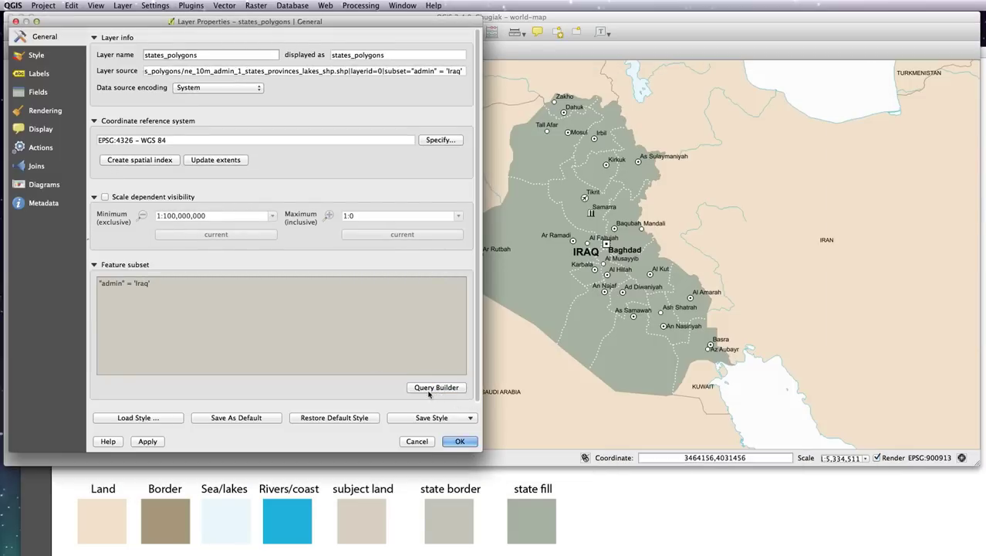
pyautogui.click(427, 385)
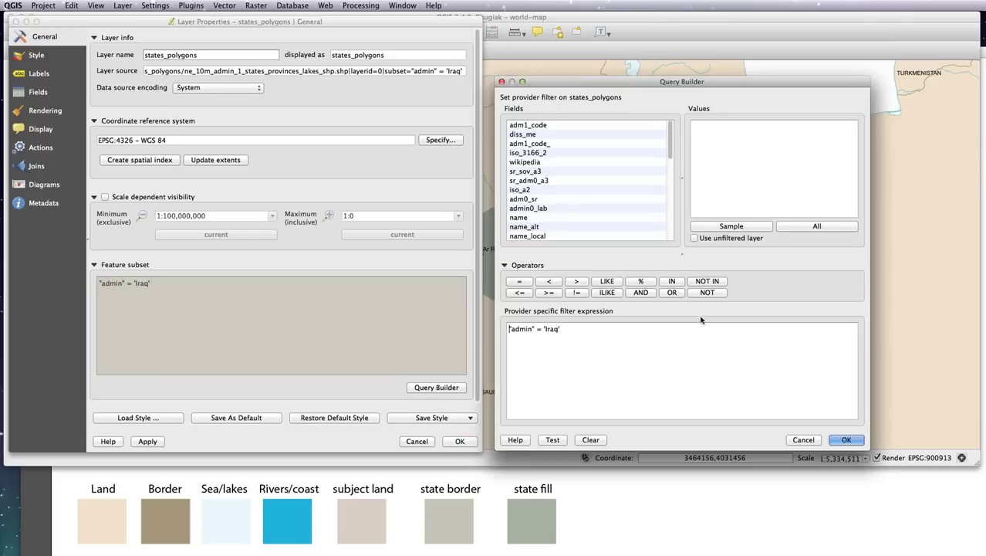
pyautogui.moveTo(591, 347); pyautogui.dragTo(412, 317)
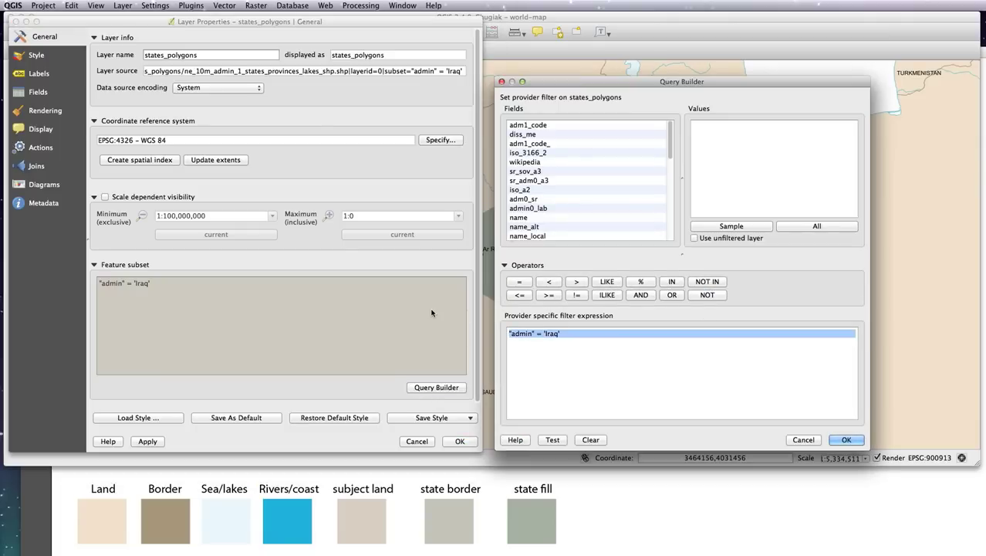
pyautogui.press('BackSpace')
pyautogui.click(844, 440)
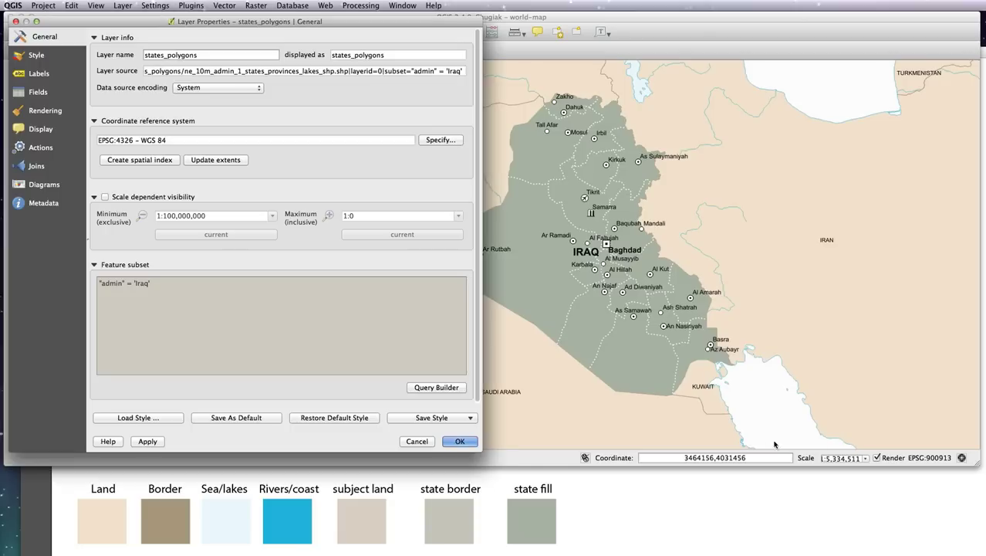
pyautogui.click(460, 441)
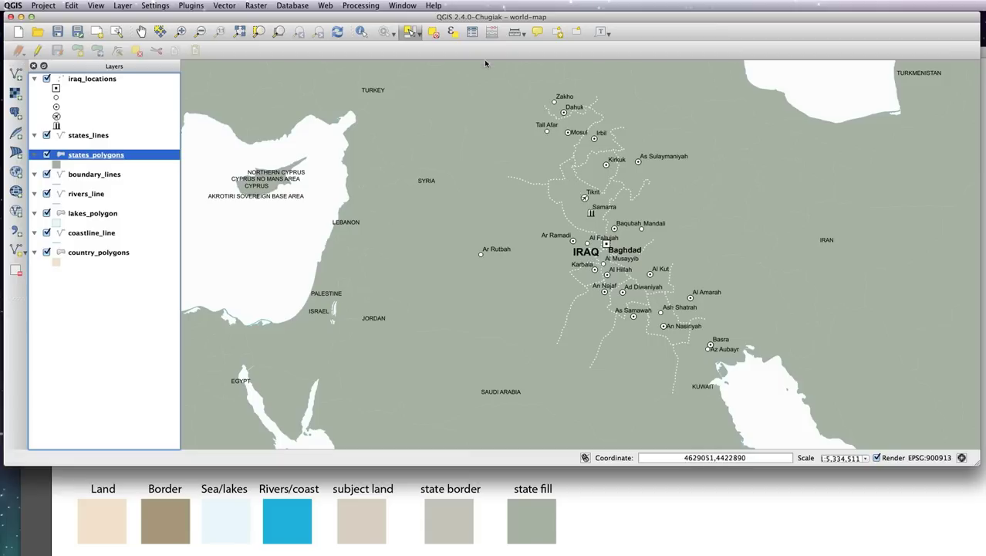
# Step: Open the states_polygons attribute table and turn on editing
pyautogui.click(473, 32)
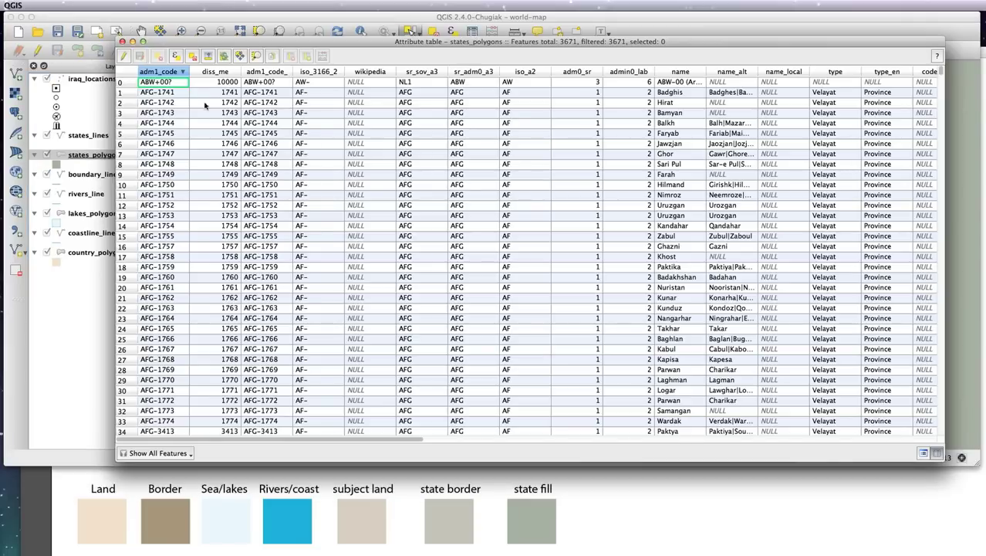
pyautogui.click(124, 57)
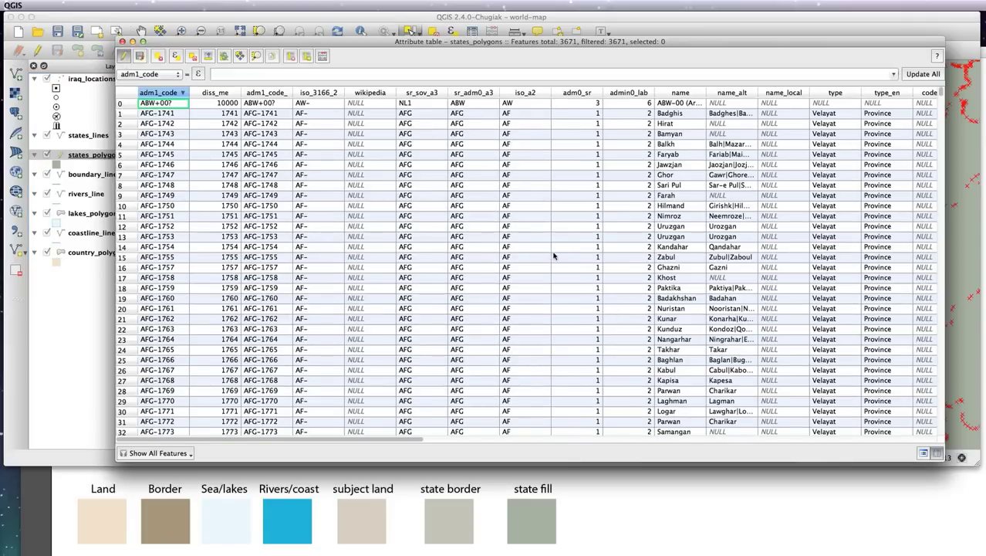
pyautogui.moveTo(404, 439); pyautogui.dragTo(877, 427)
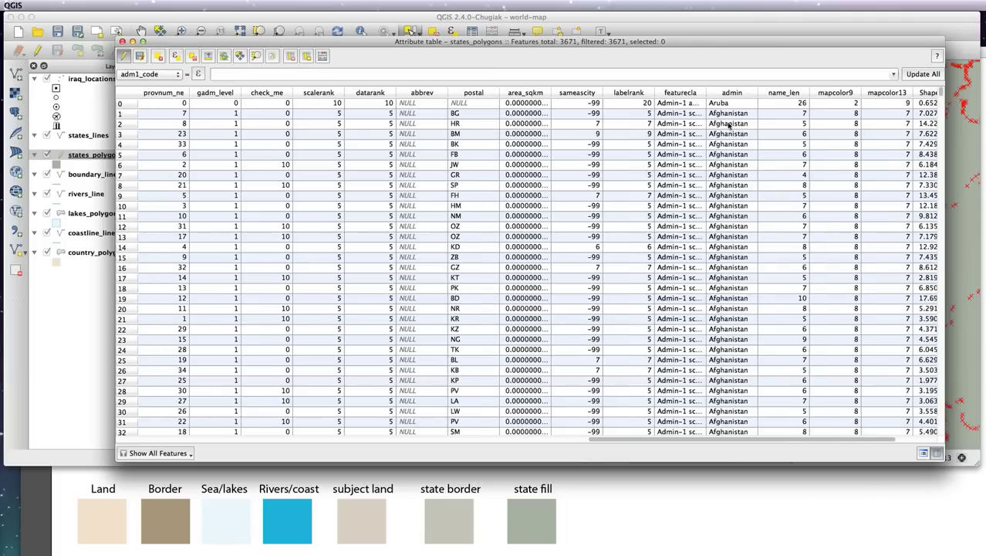
# Step: Sort the table by the admin column and scroll to the Iran and Iraq rows
pyautogui.click(730, 92)
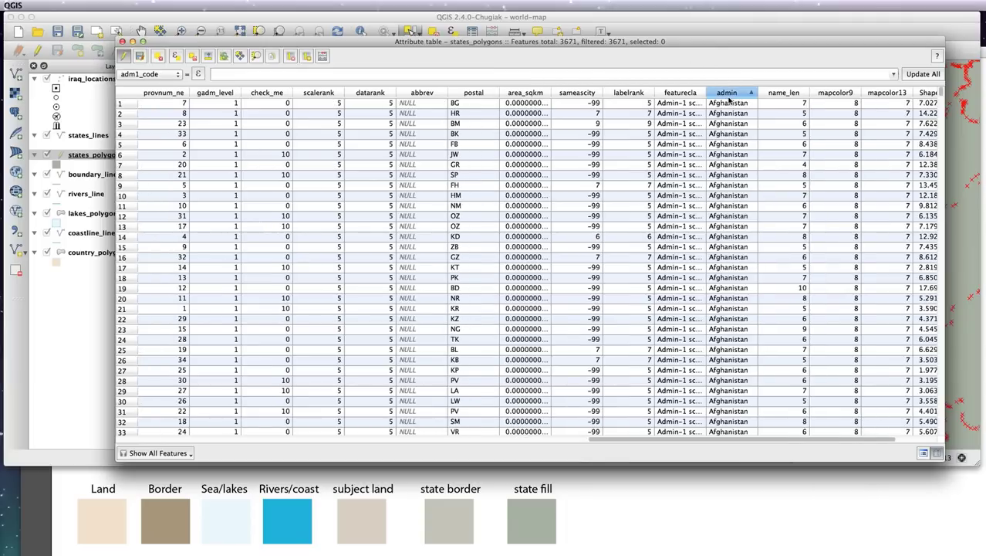
pyautogui.moveTo(614, 443); pyautogui.dragTo(715, 439)
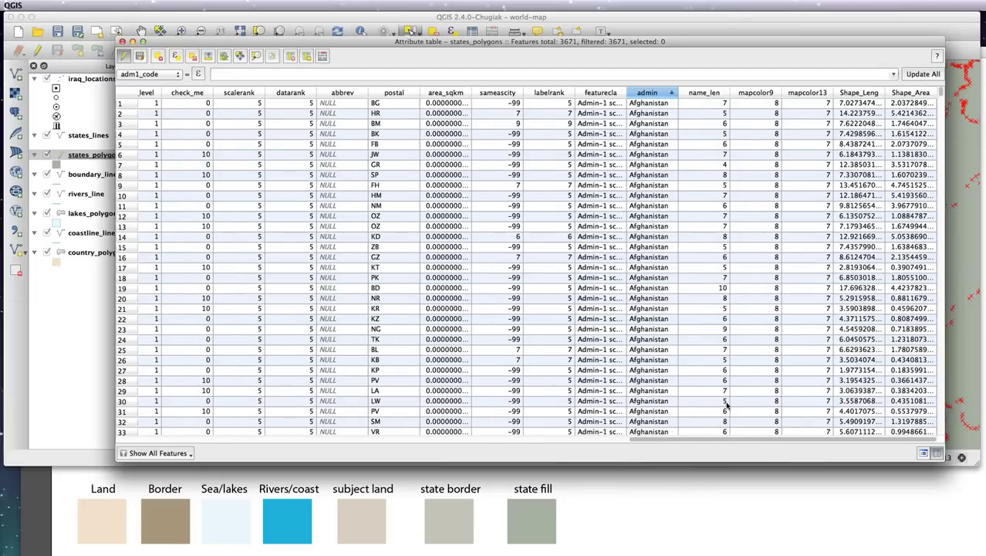
pyautogui.moveTo(941, 92); pyautogui.dragTo(941, 197)
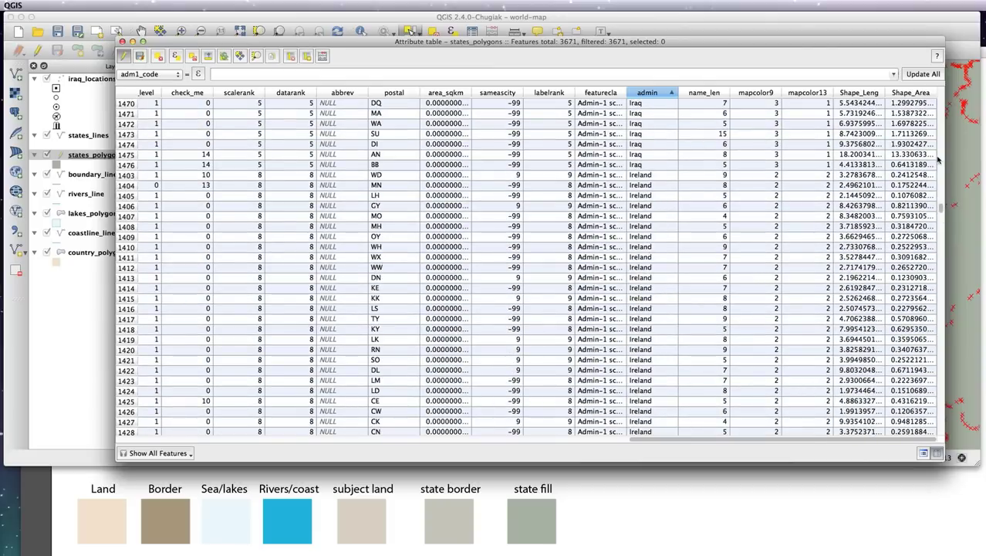
pyautogui.moveTo(940, 207); pyautogui.dragTo(942, 205)
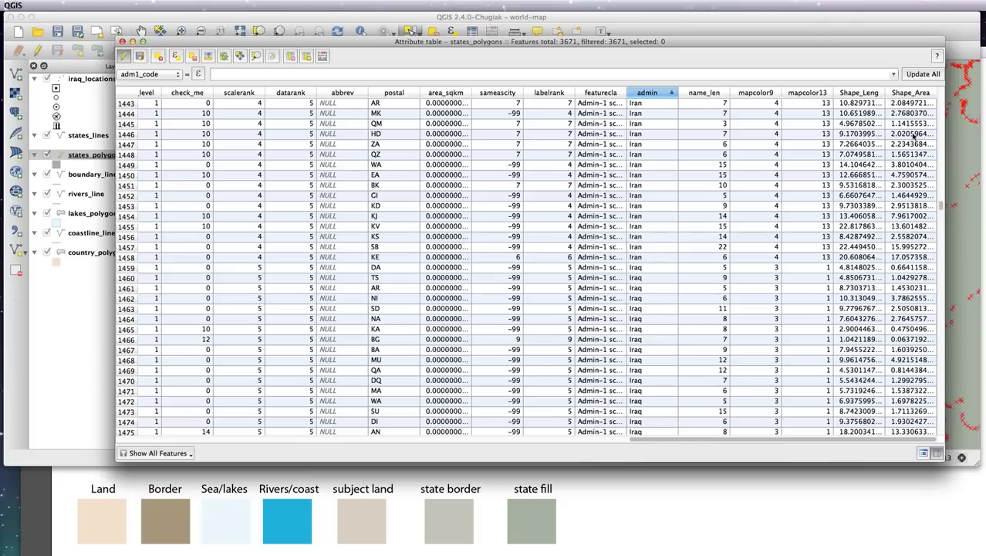
pyautogui.click(911, 92)
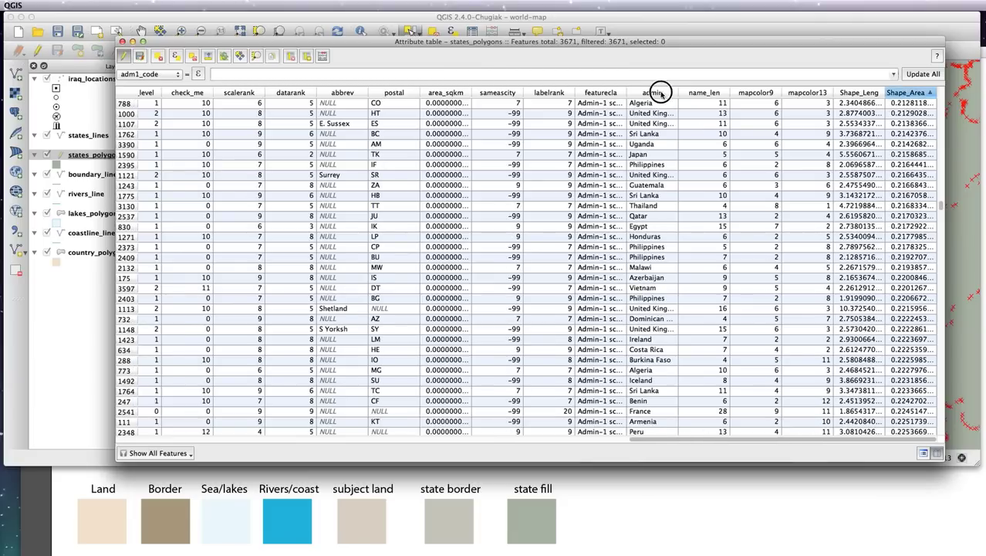
pyautogui.click(652, 93)
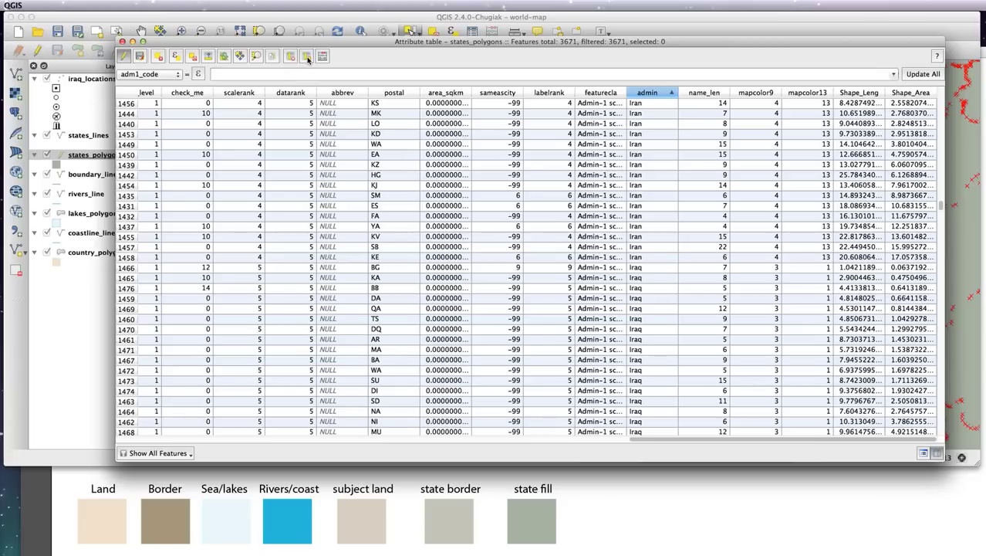
# Step: Create a Text (string) field named isSubject with width 10 on states_polygons
pyautogui.click(307, 57)
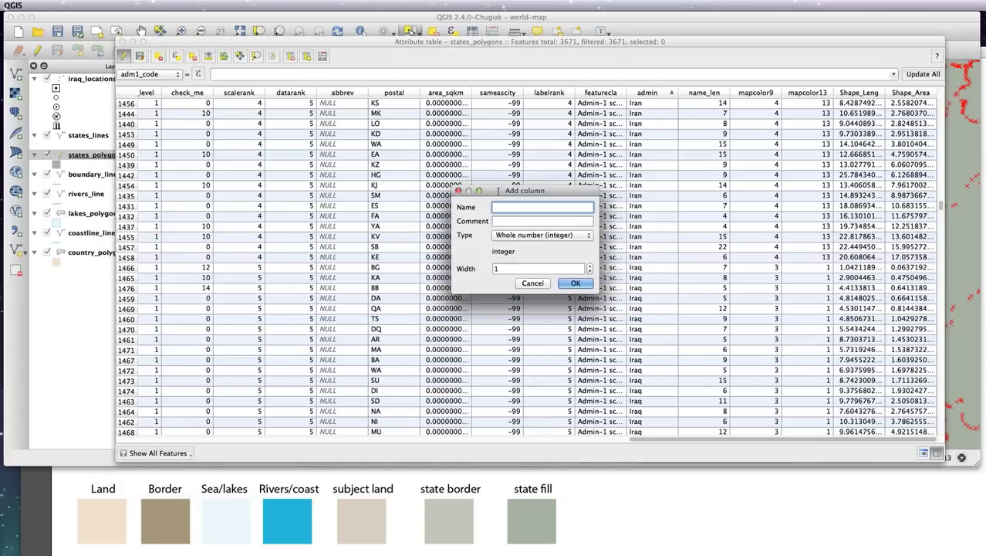
pyautogui.write('isSubject')
pyautogui.click(538, 236)
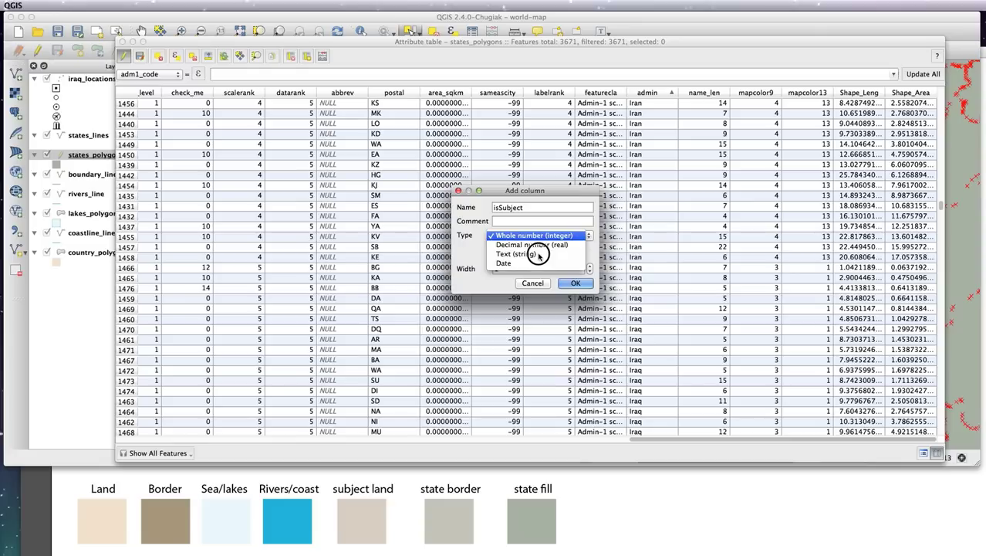
pyautogui.click(538, 255)
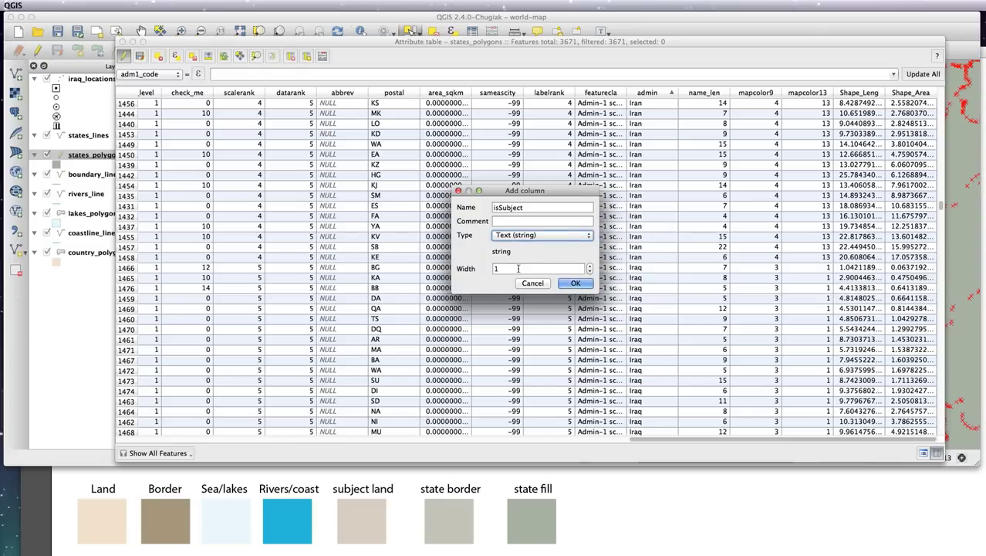
pyautogui.click(518, 268)
pyautogui.write('0')
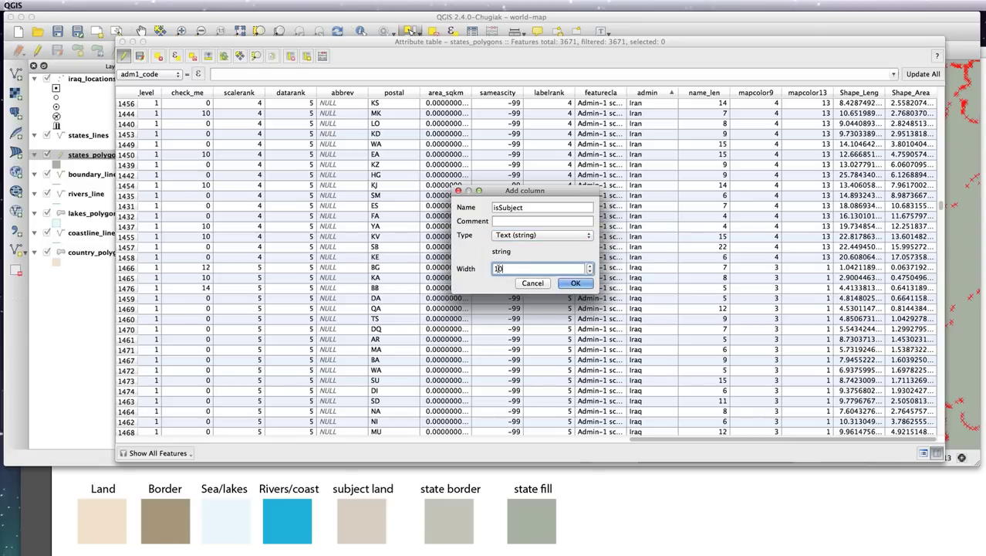
pyautogui.click(576, 284)
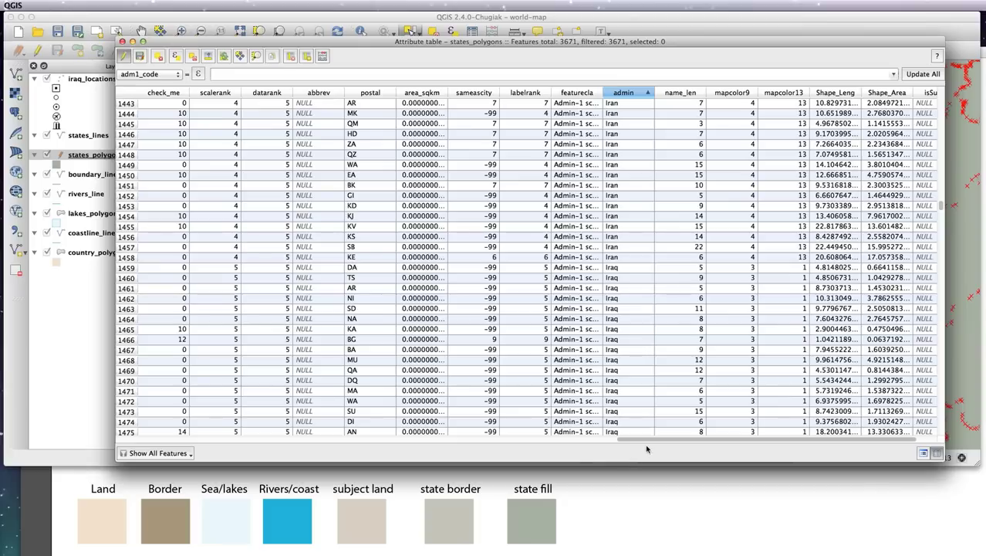
# Step: Enter 'yes' in the isSubject cell of Iraq row 1465
pyautogui.moveTo(648, 442); pyautogui.dragTo(674, 434)
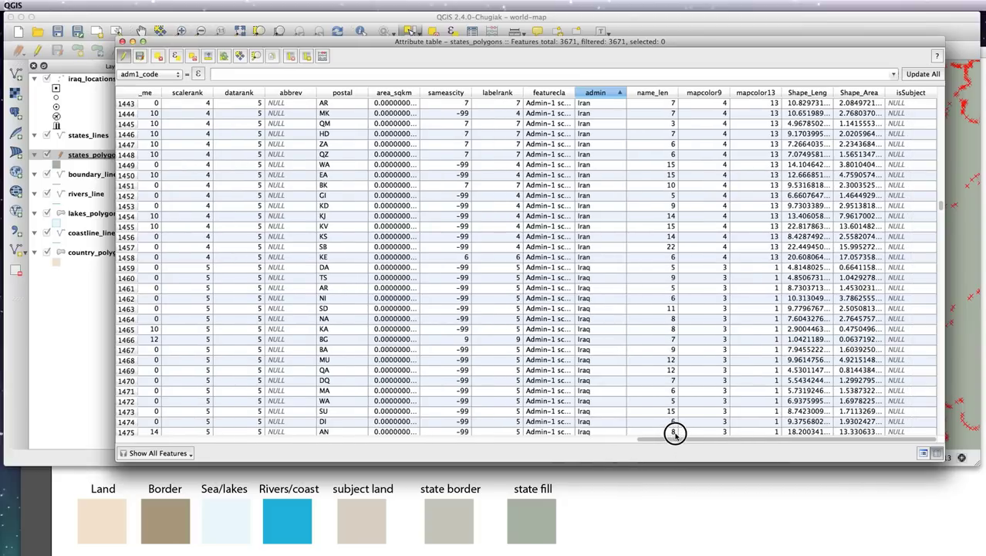
pyautogui.click(915, 331)
pyautogui.write('yes')
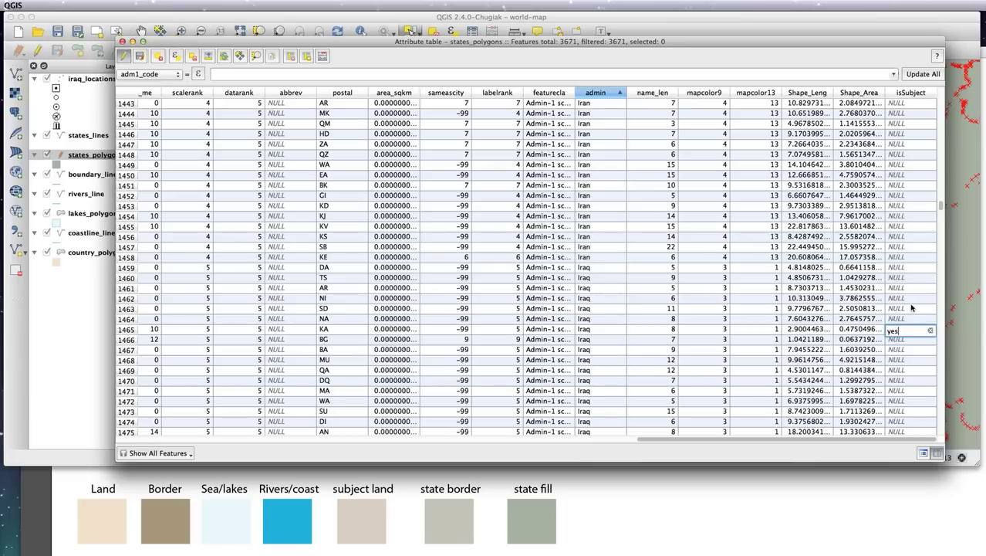
pyautogui.press('Return')
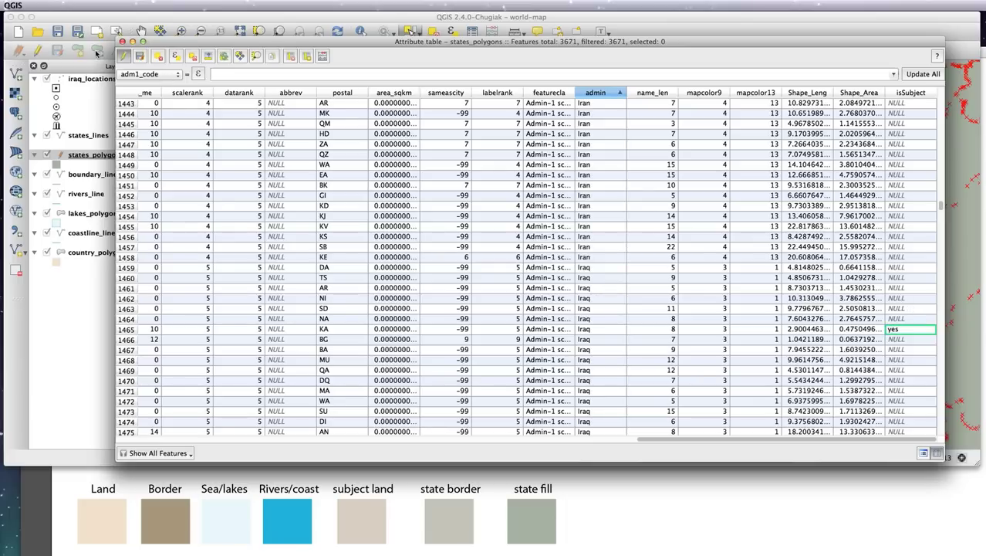
# Step: Stop editing, save the states_polygons changes and close the attribute table
pyautogui.click(124, 58)
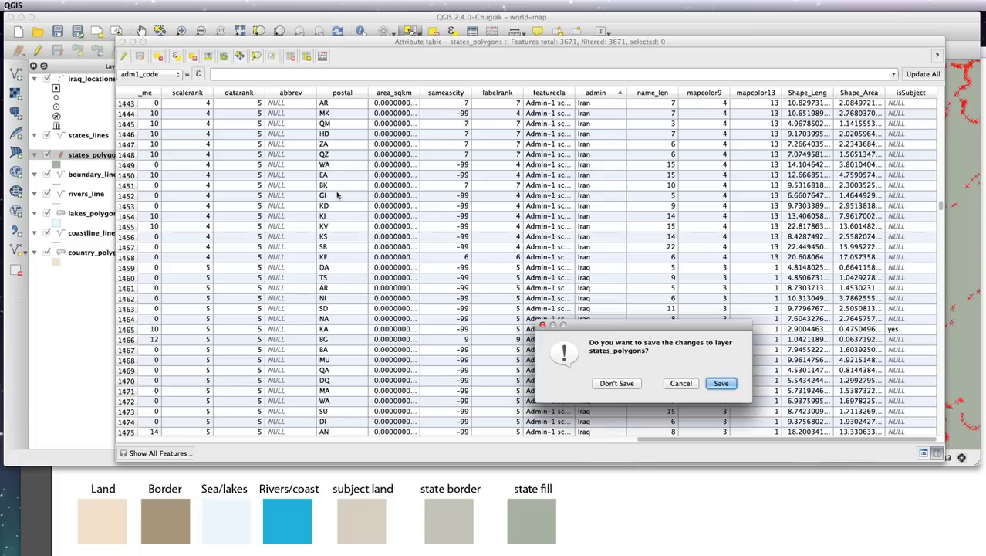
pyautogui.click(721, 383)
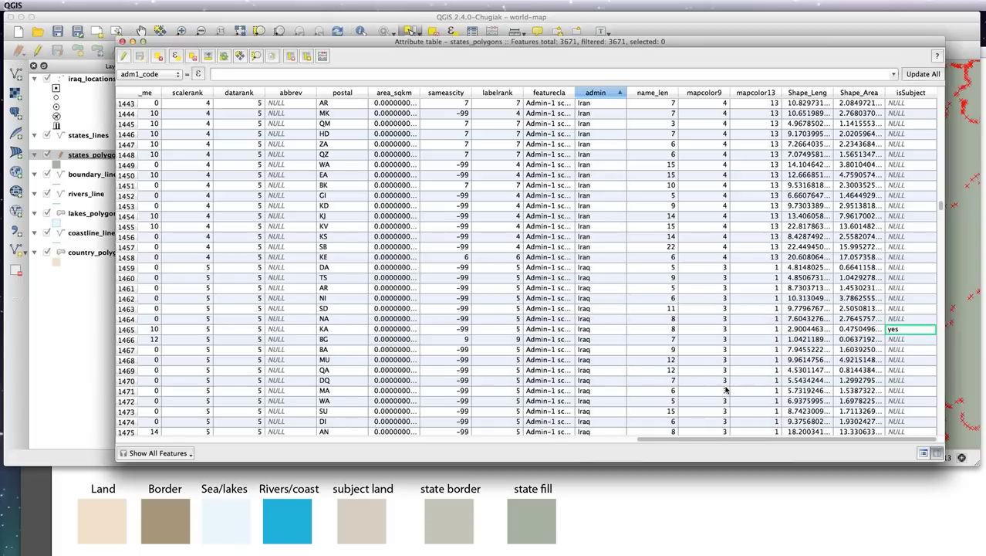
pyautogui.click(121, 42)
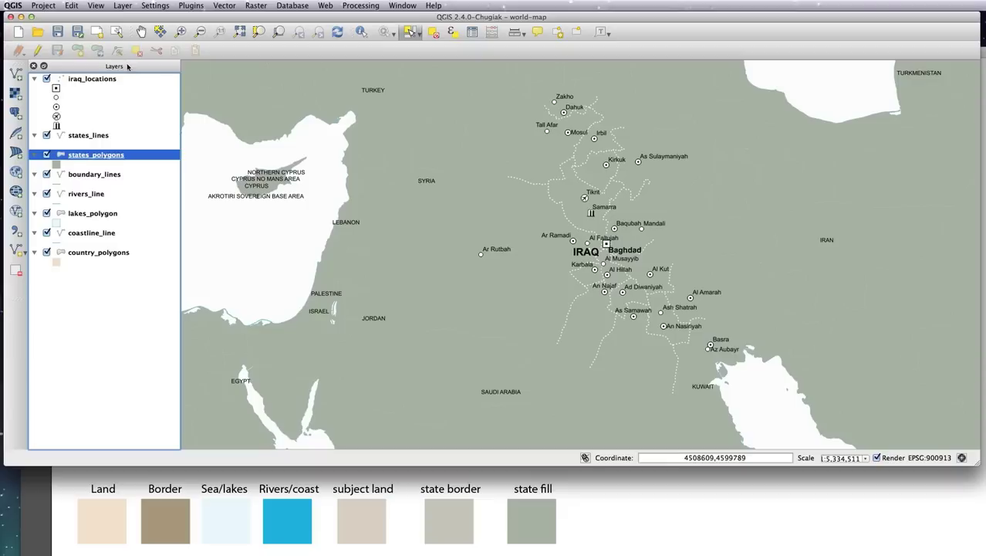
# Step: Switch the states_polygons symbology in Layer Properties to Rule-based
pyautogui.click(115, 158)
pyautogui.doubleClick(114, 157)
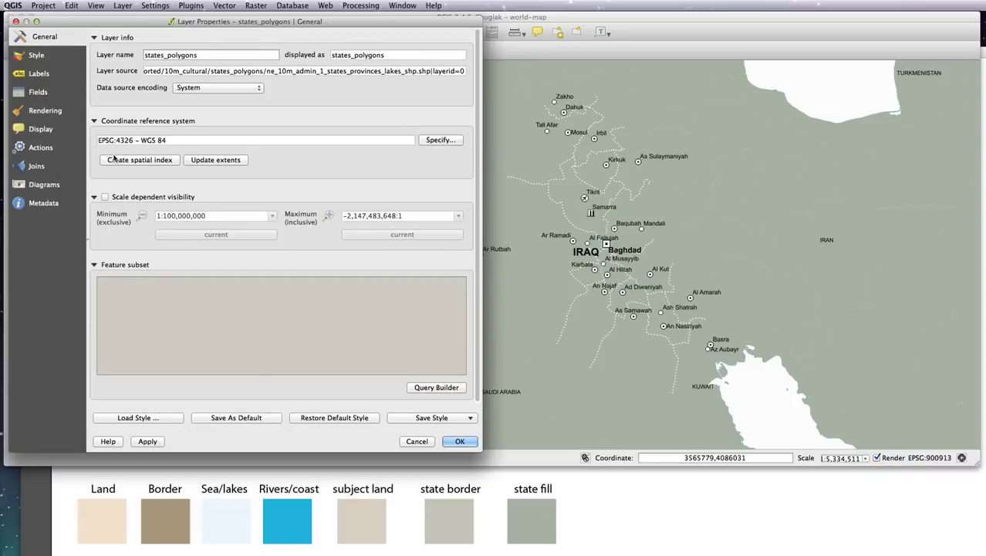
pyautogui.click(43, 57)
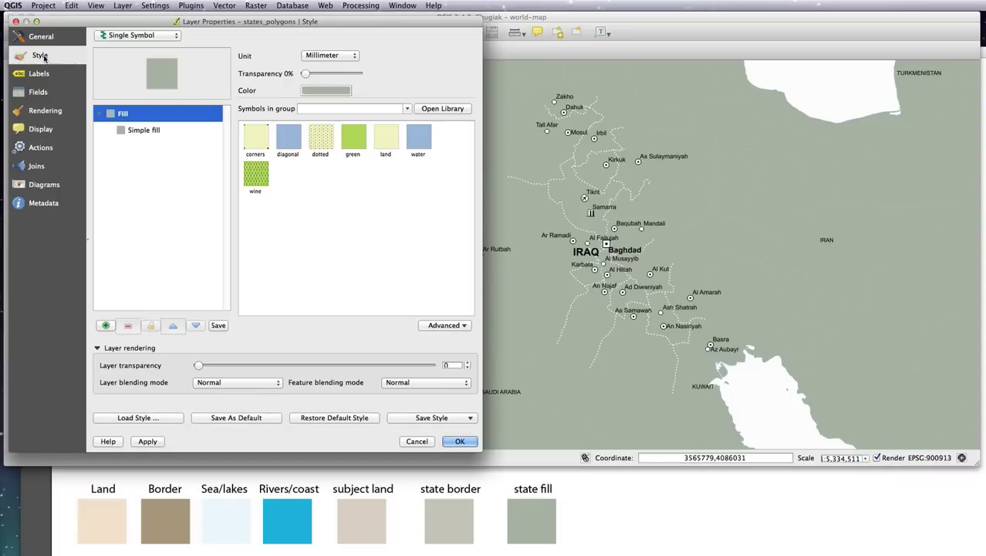
pyautogui.click(148, 131)
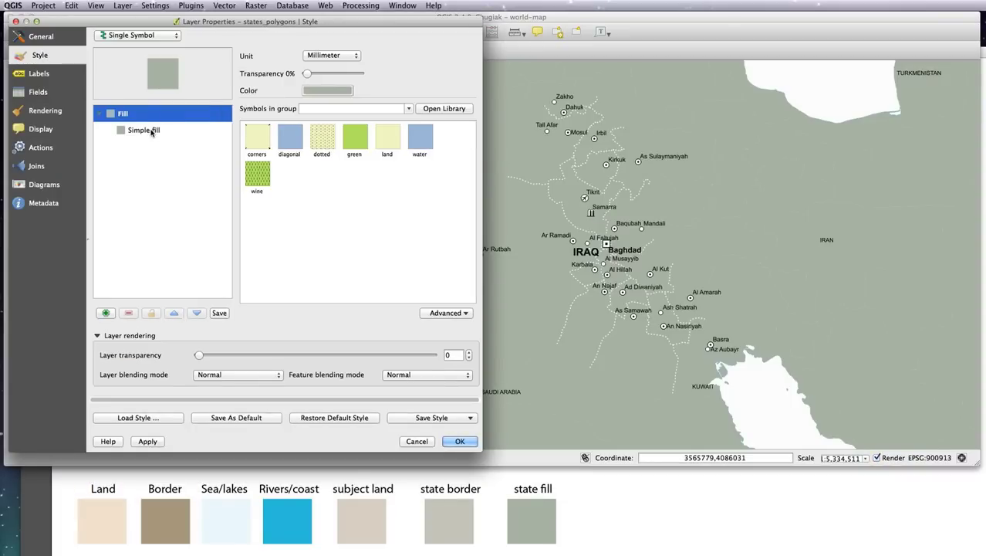
pyautogui.click(141, 37)
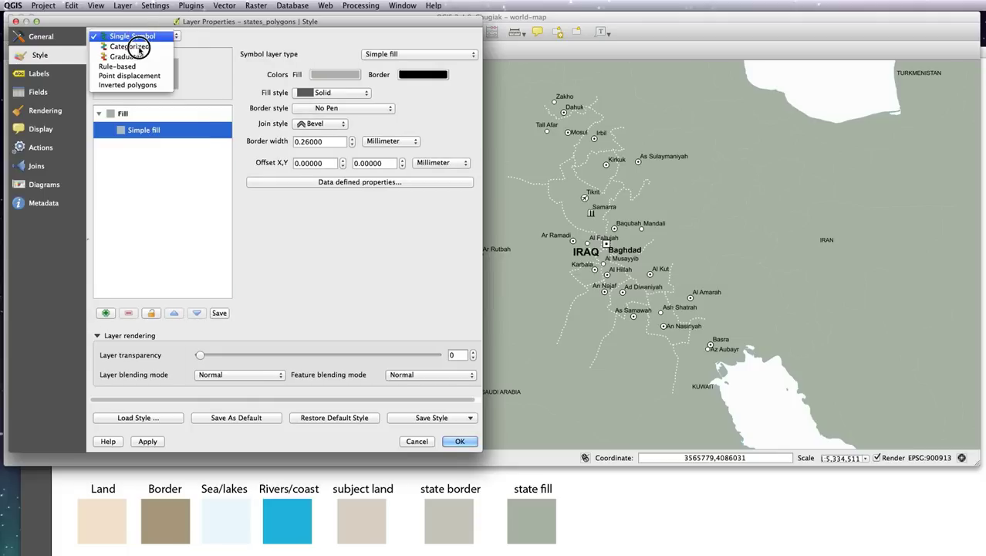
pyautogui.click(139, 67)
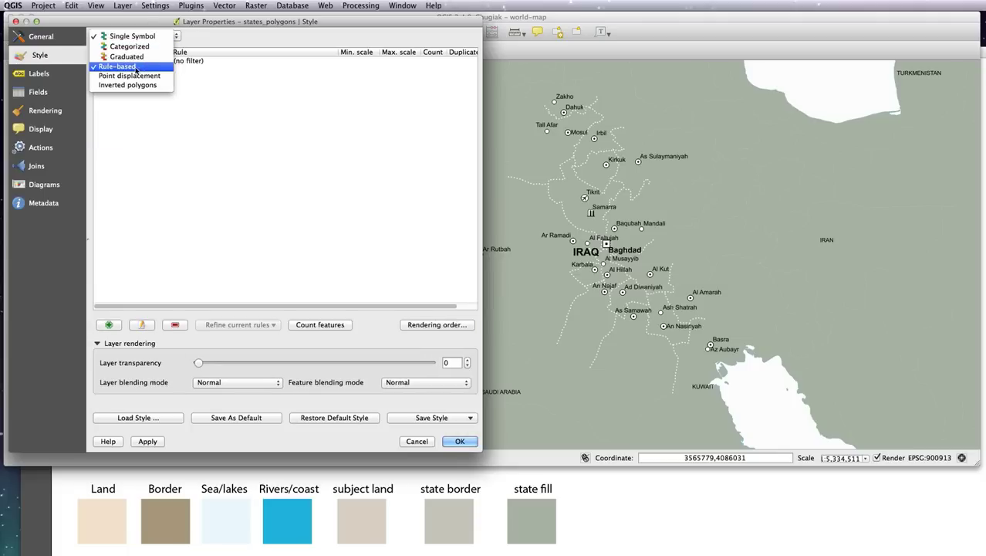
# Step: Give the rule's simple fill a No Pen border and the sampled grey-green state fill colour
pyautogui.click(117, 63)
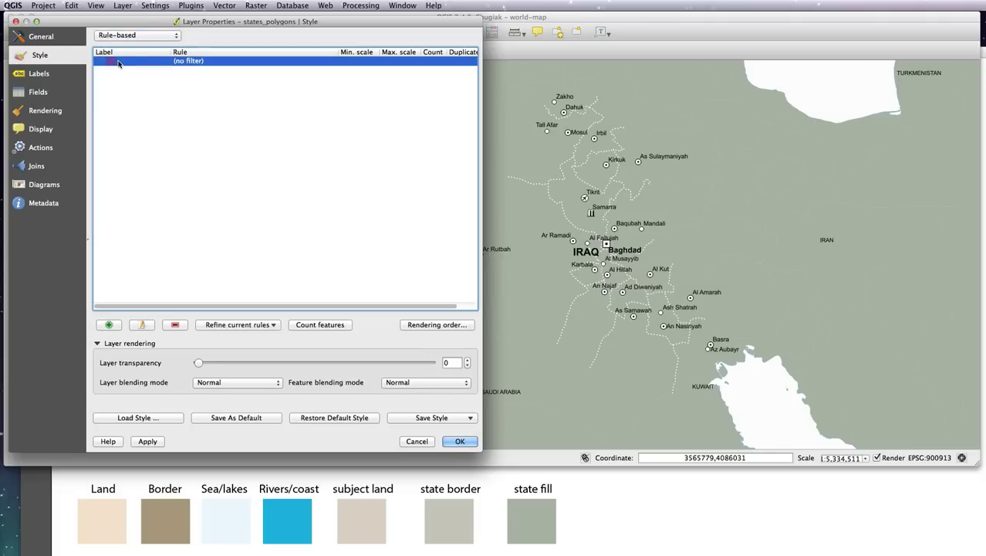
pyautogui.doubleClick(118, 63)
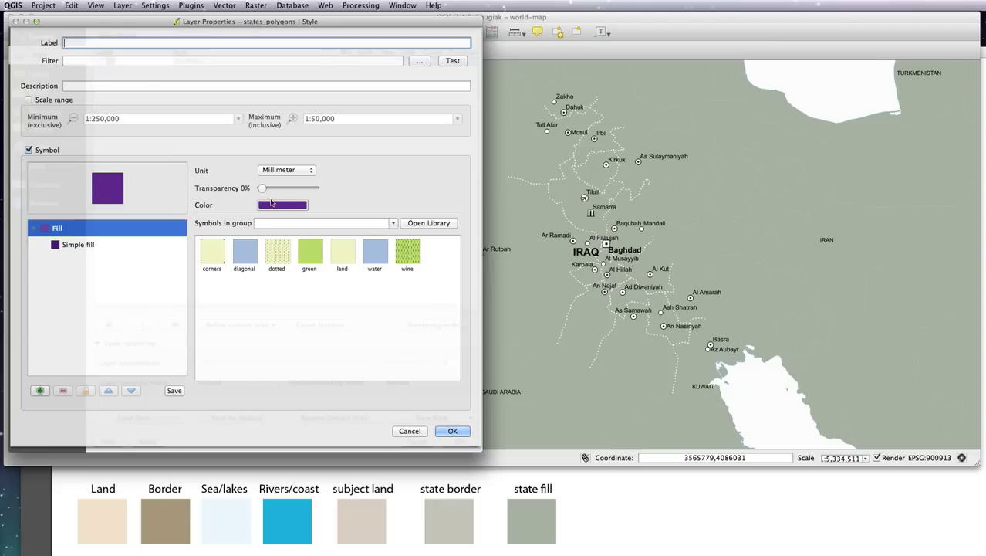
pyautogui.click(101, 247)
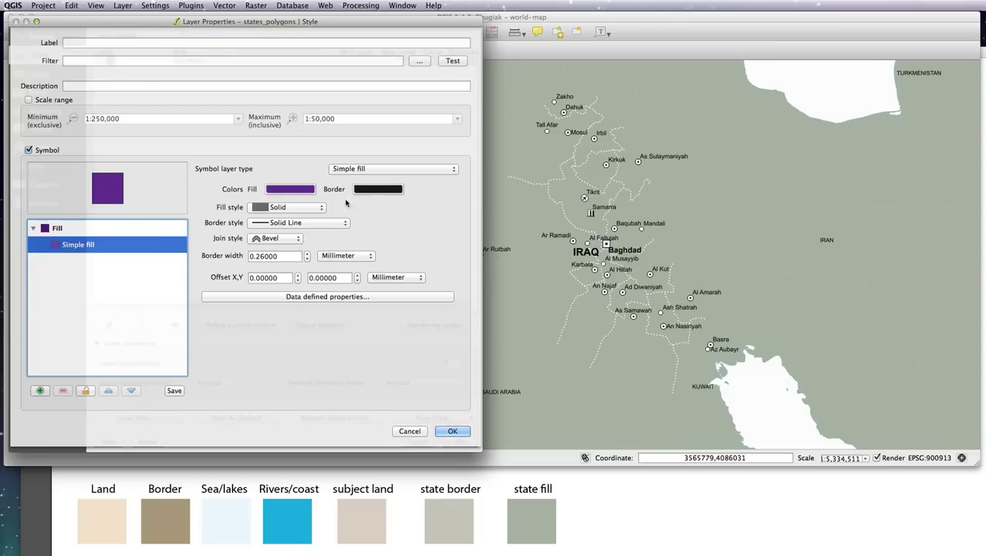
pyautogui.click(320, 223)
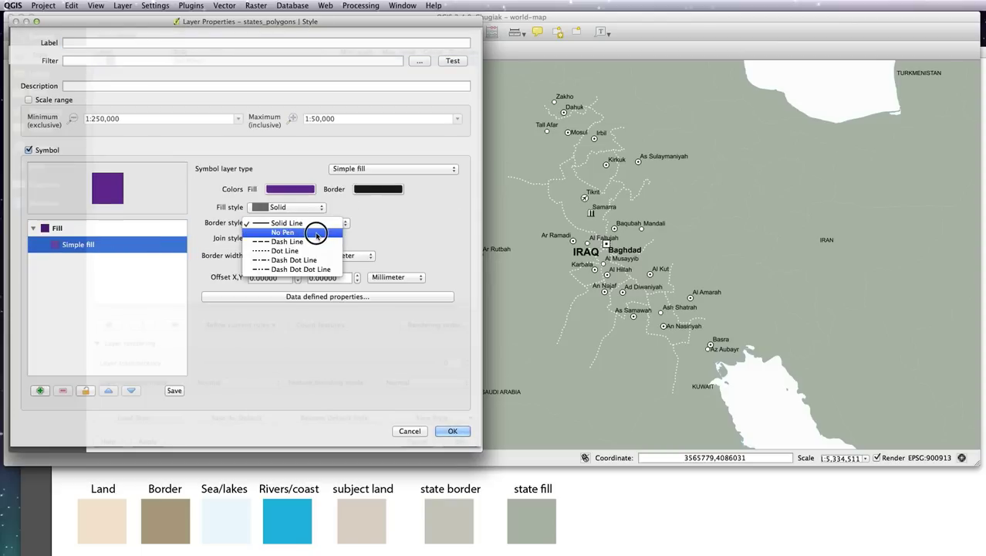
pyautogui.click(315, 231)
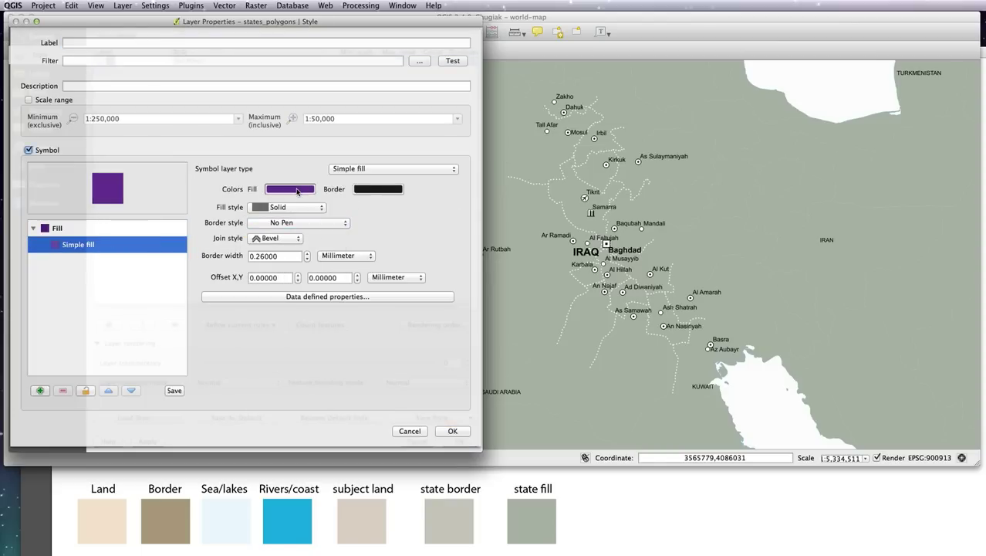
pyautogui.click(298, 191)
pyautogui.click(336, 233)
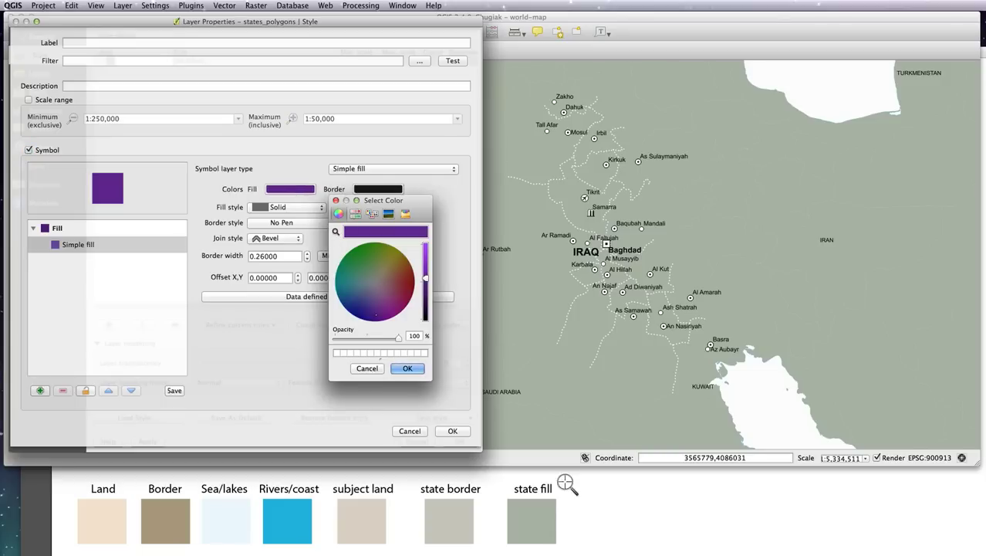
pyautogui.click(530, 523)
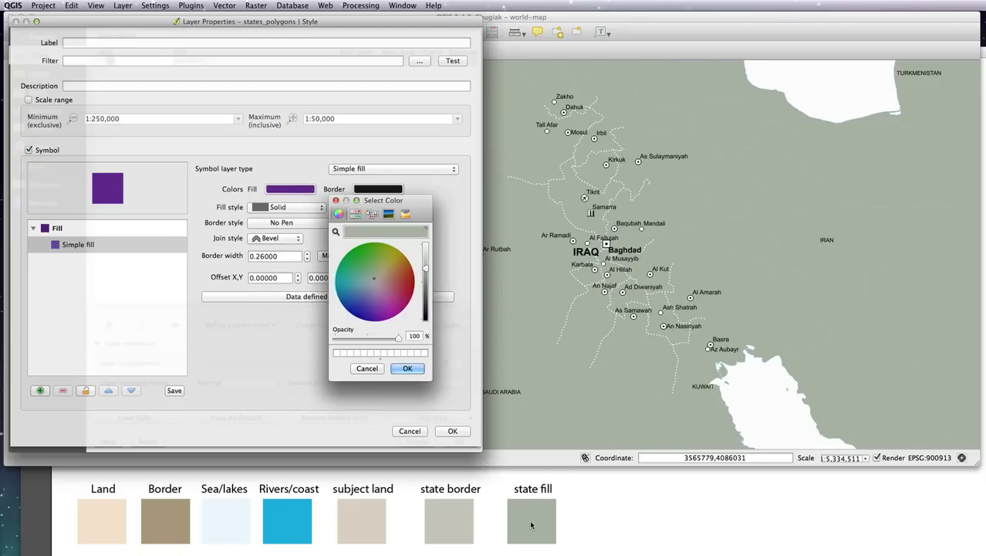
pyautogui.click(409, 369)
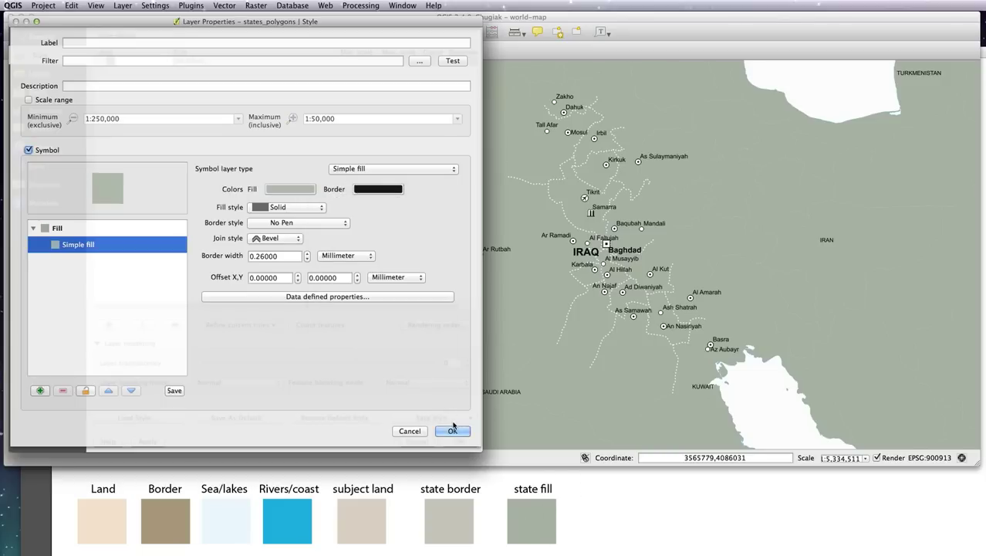
# Step: Compose "isSubject" = 'yes' in the rule's filter expression builder from the field and its unique values
pyautogui.click(417, 62)
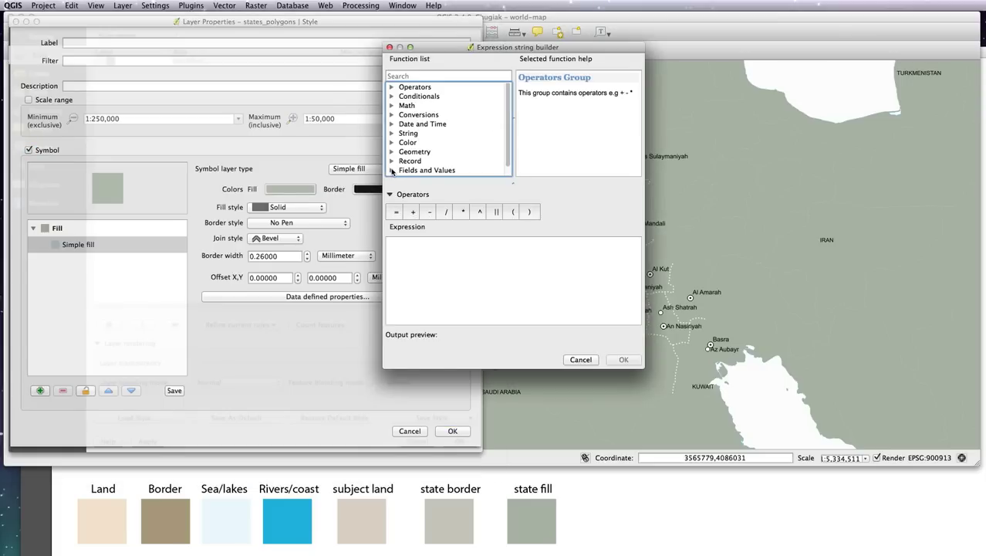
pyautogui.click(392, 171)
pyautogui.moveTo(509, 90); pyautogui.dragTo(506, 175)
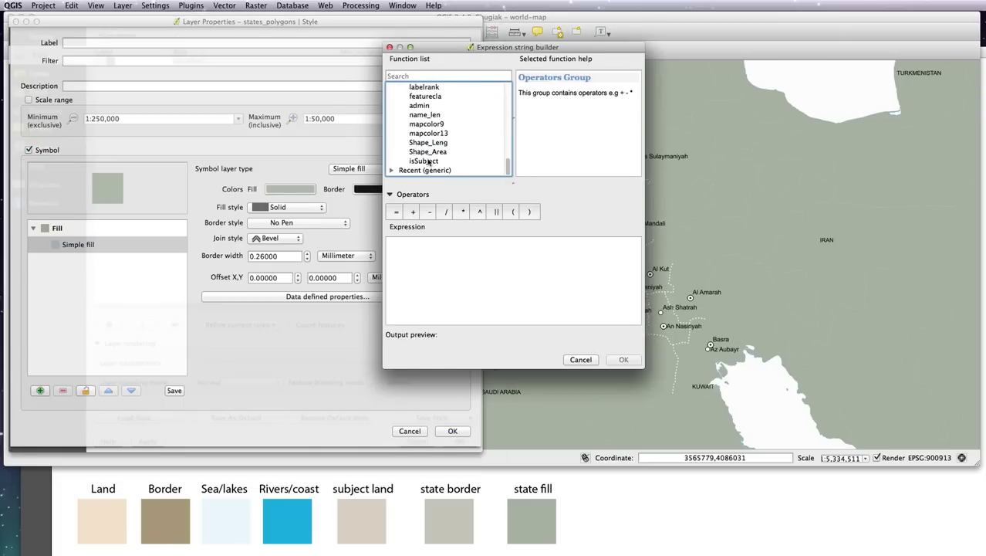
pyautogui.click(428, 163)
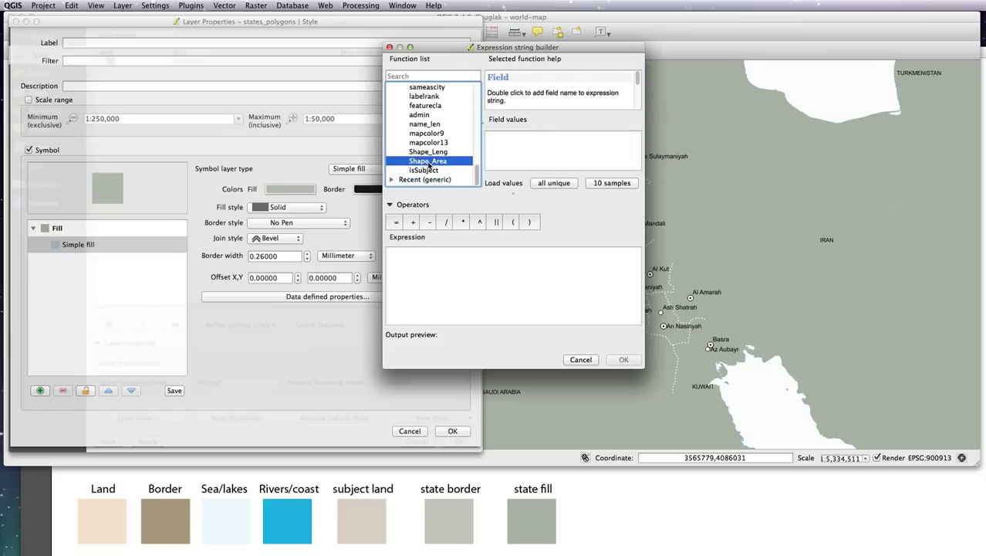
pyautogui.doubleClick(424, 170)
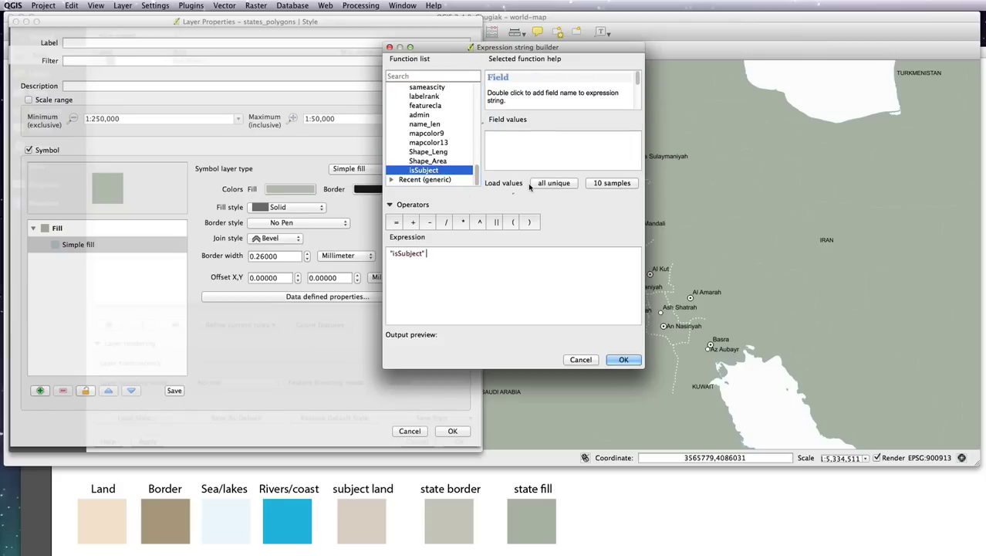
pyautogui.click(552, 183)
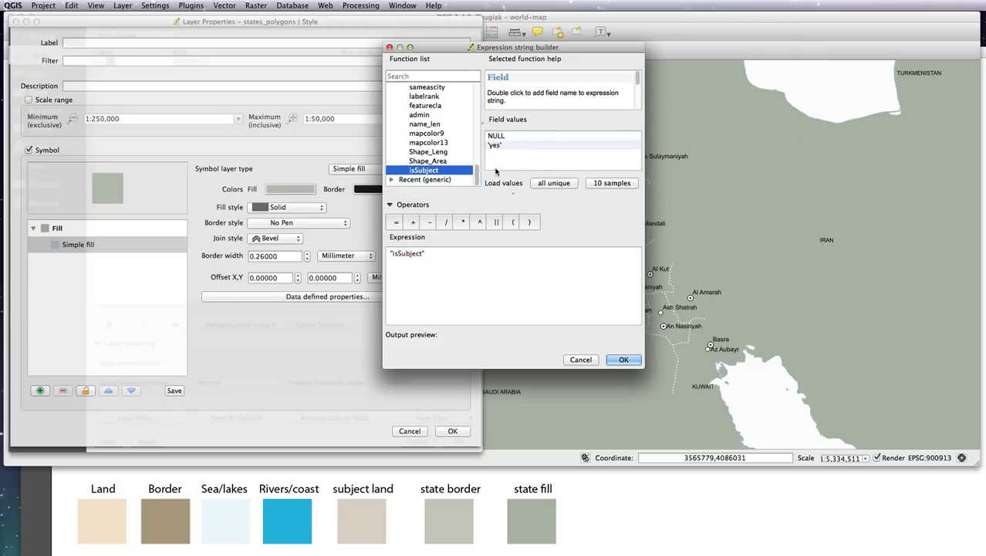
pyautogui.write('=')
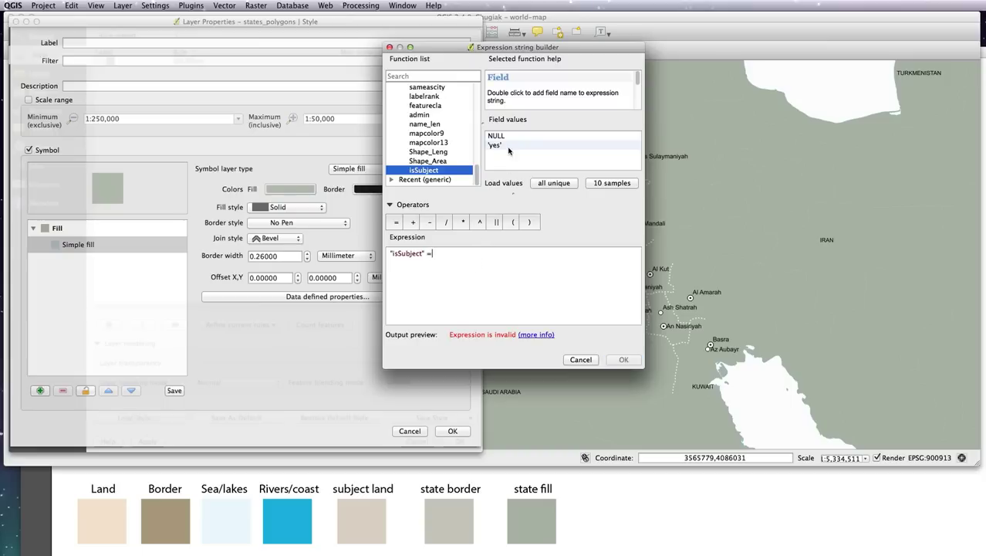
pyautogui.click(497, 147)
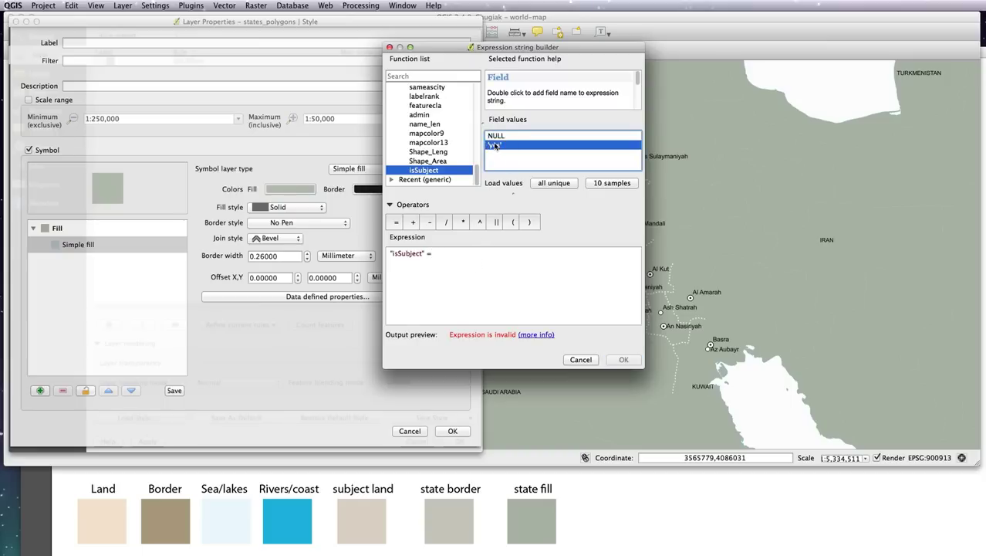
pyautogui.doubleClick(496, 146)
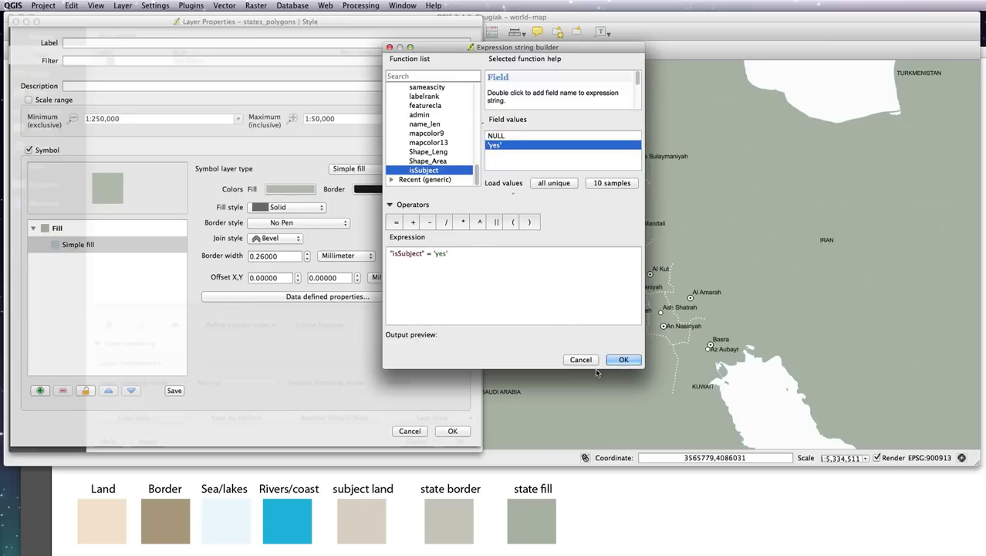
# Step: Confirm the "isSubject" = 'yes' rule and apply it, closing Layer Properties
pyautogui.click(622, 360)
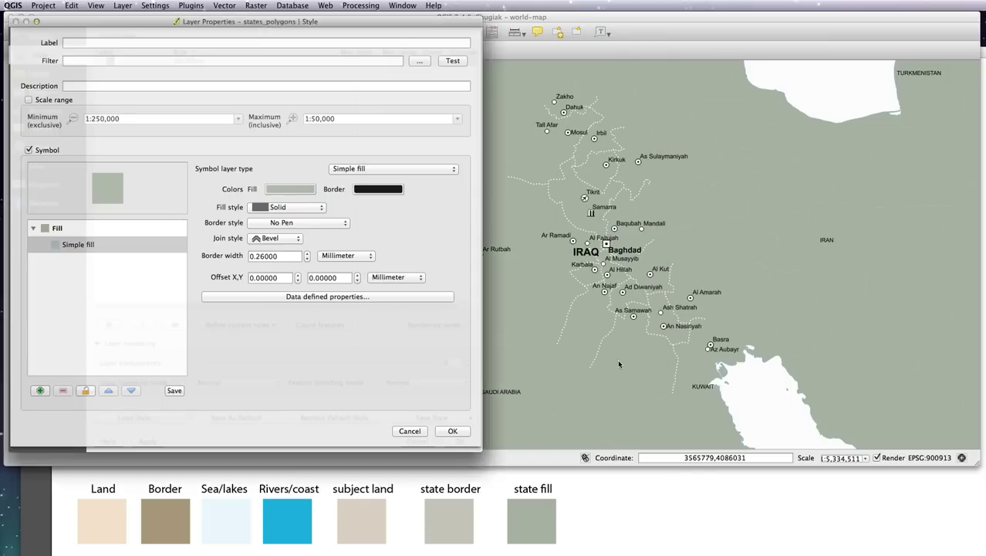
pyautogui.click(454, 432)
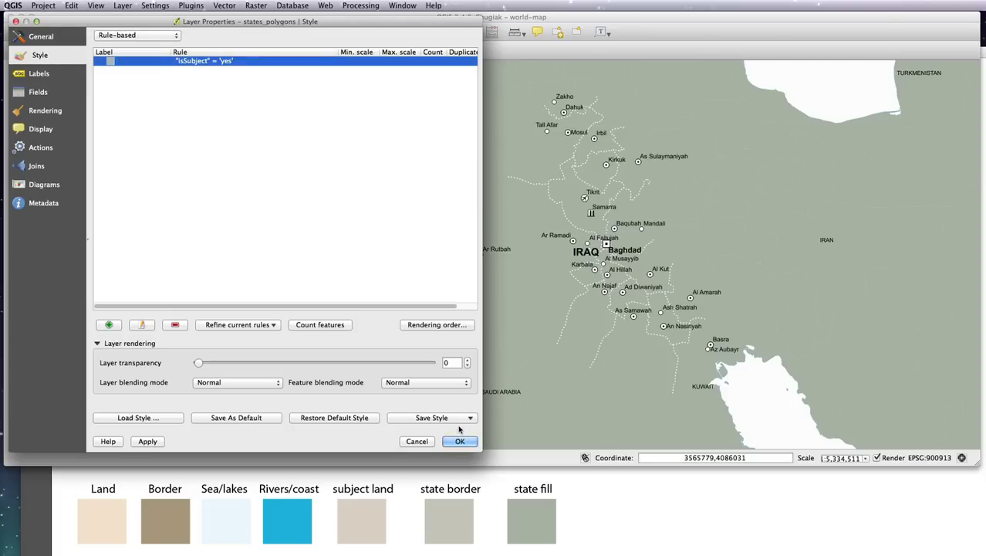
pyautogui.click(147, 442)
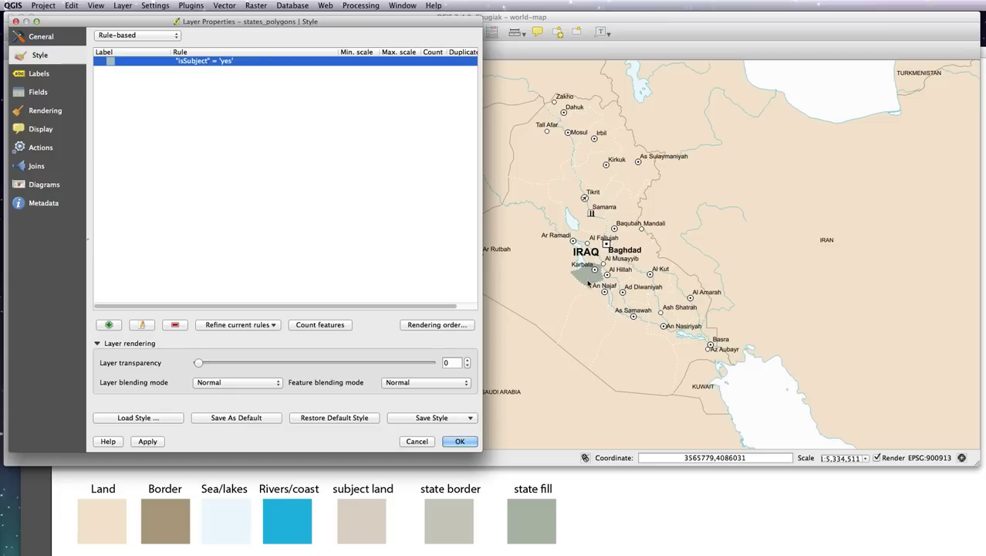
pyautogui.click(460, 442)
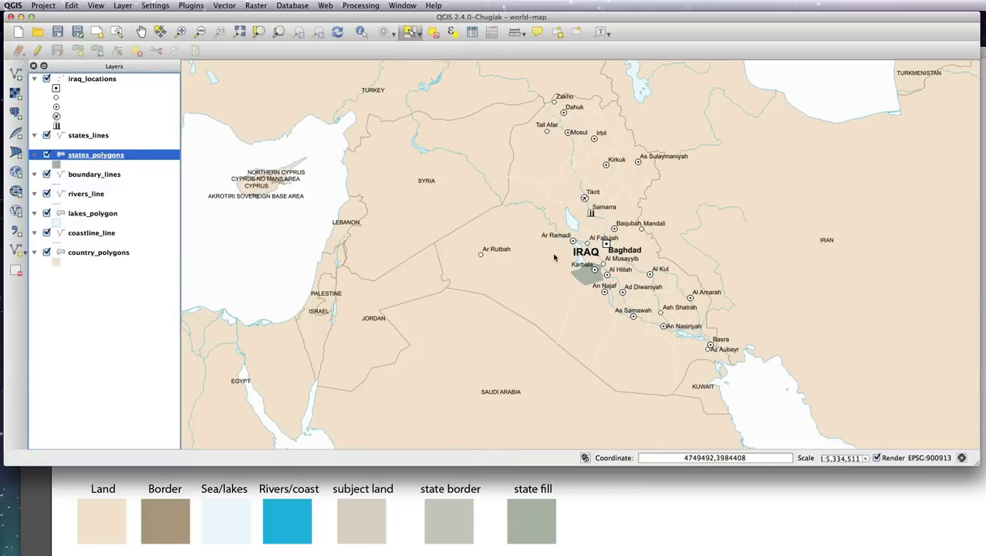
# Step: Reopen the states_polygons attribute table in edit mode, scrolled to isSubject and the Iraq rows
pyautogui.click(472, 32)
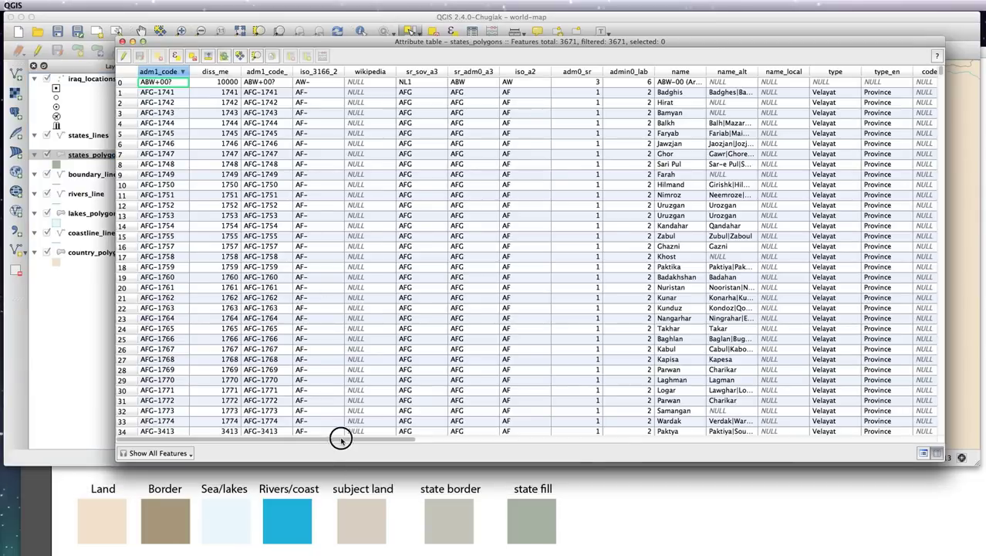
pyautogui.moveTo(341, 438); pyautogui.dragTo(945, 427)
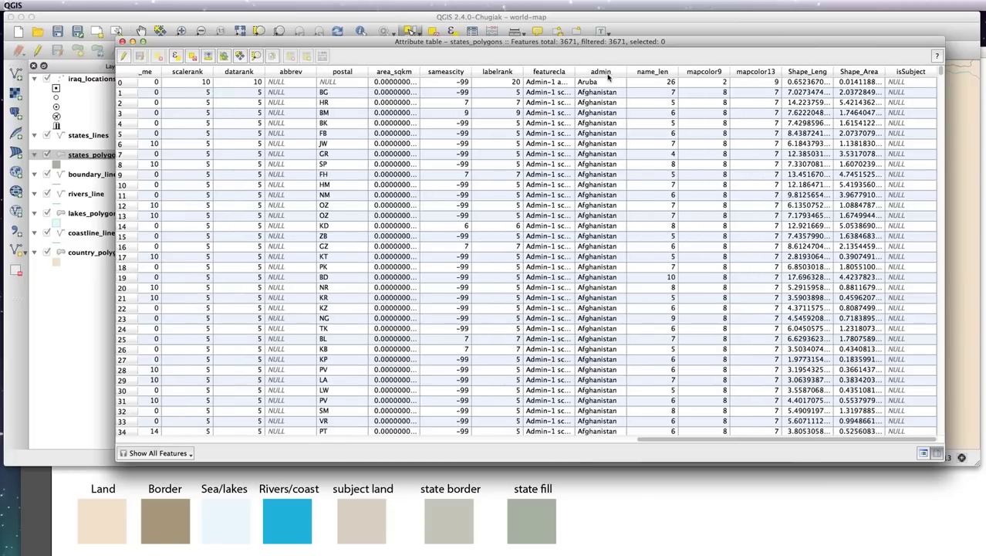
pyautogui.click(123, 56)
pyautogui.moveTo(940, 93); pyautogui.dragTo(939, 220)
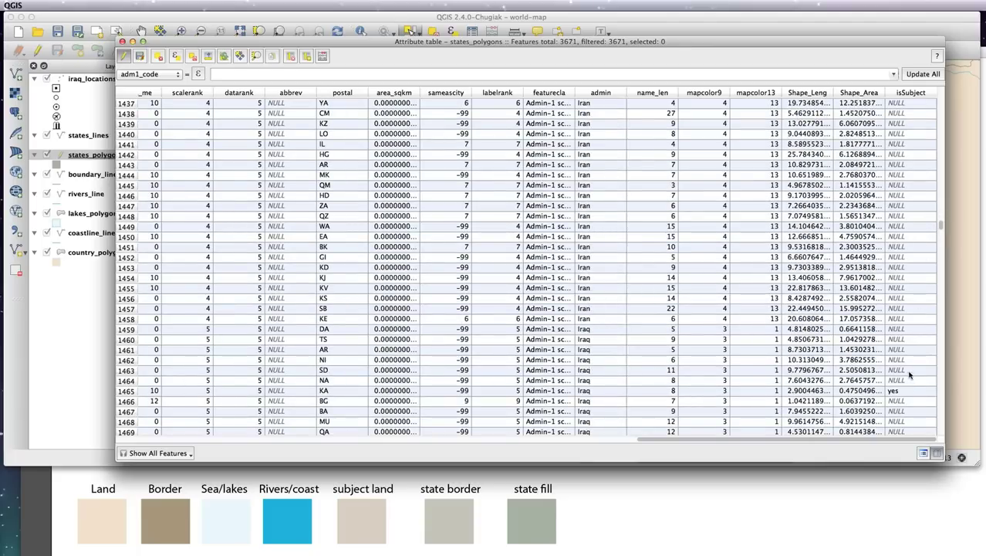
# Step: Set isSubject to 'yes' for Iraq rows 1463, 1469 and 1467, then stop editing
pyautogui.doubleClick(909, 371)
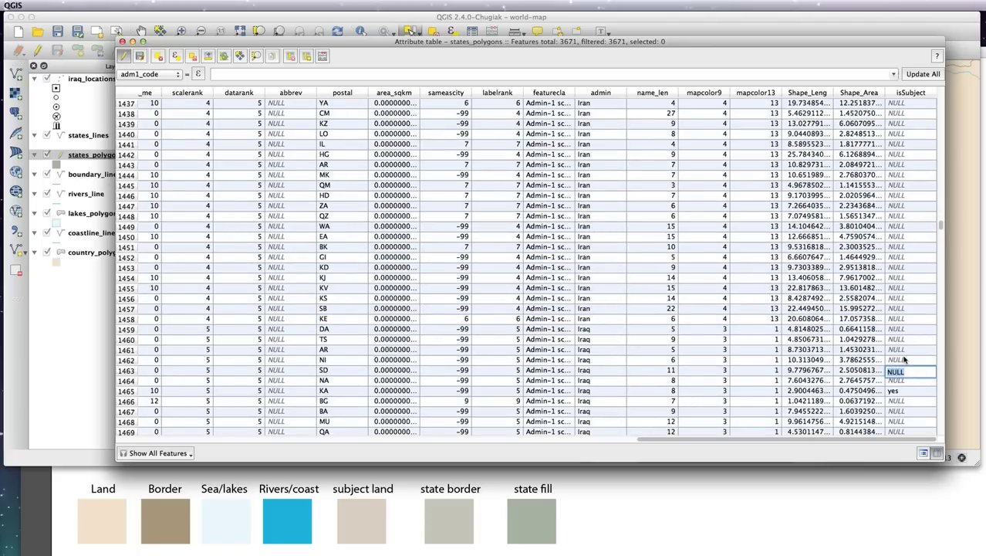
pyautogui.write('yes')
pyautogui.doubleClick(908, 432)
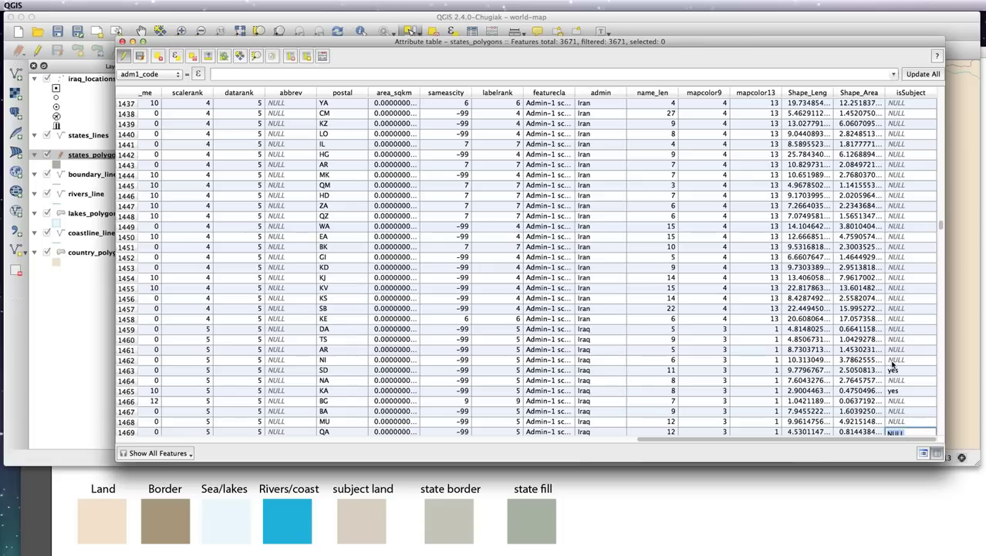
pyautogui.write('yes')
pyautogui.click(900, 410)
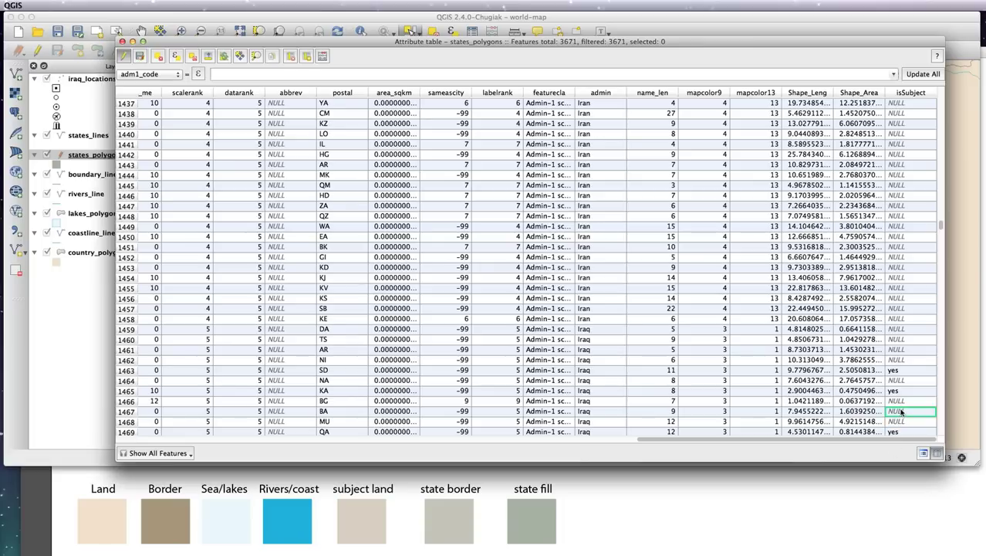
pyautogui.doubleClick(904, 414)
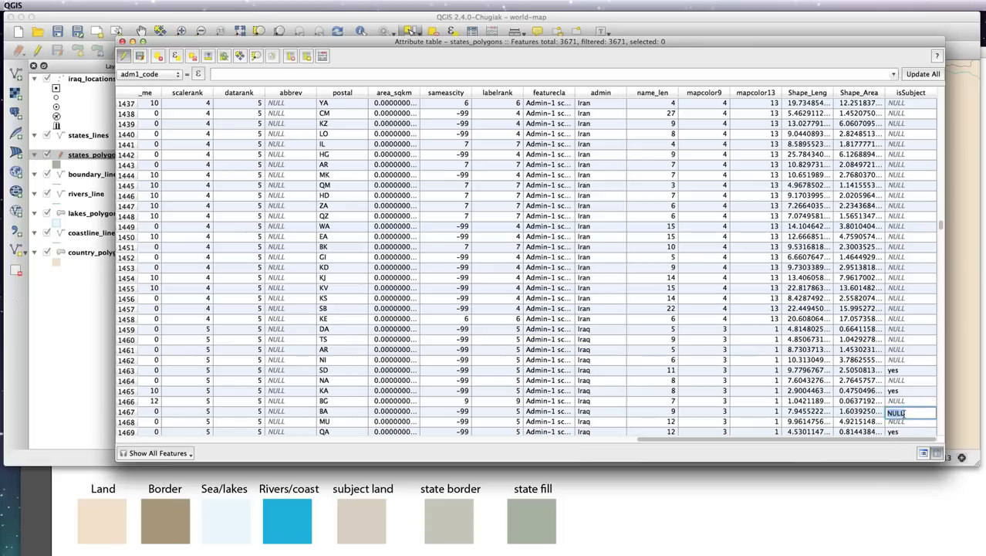
pyautogui.write('yes')
pyautogui.press('Return')
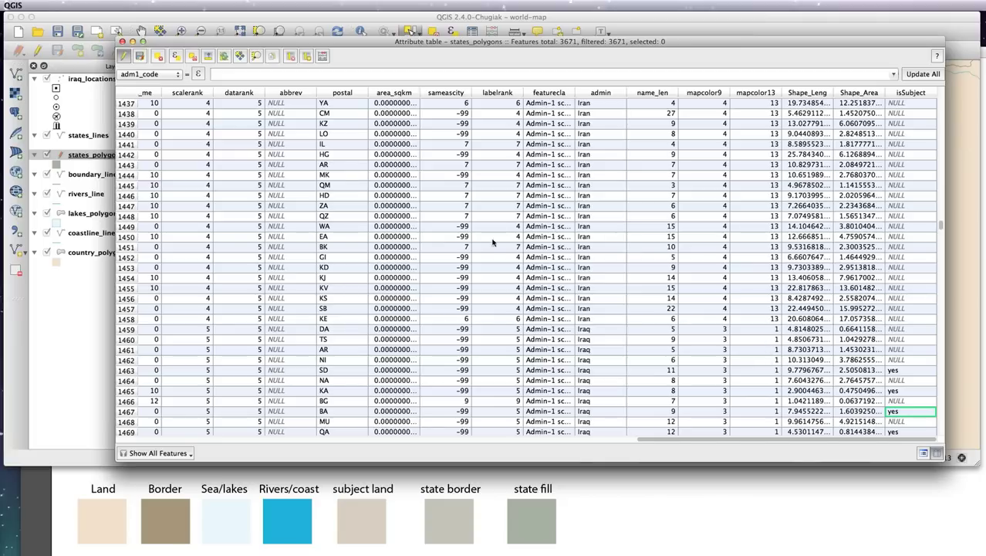
pyautogui.click(123, 58)
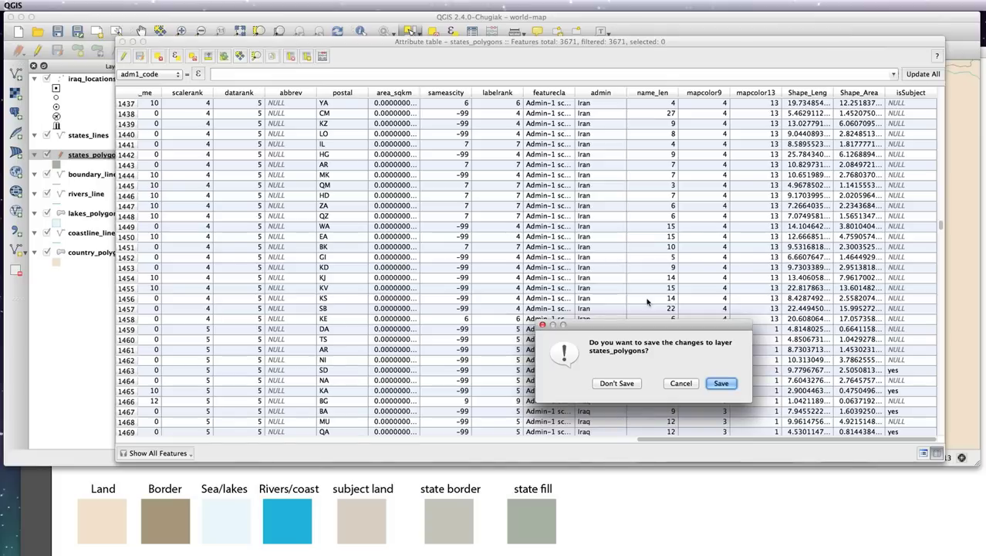
# Step: Save the isSubject edits and close the attribute table to see the shaded states
pyautogui.click(720, 384)
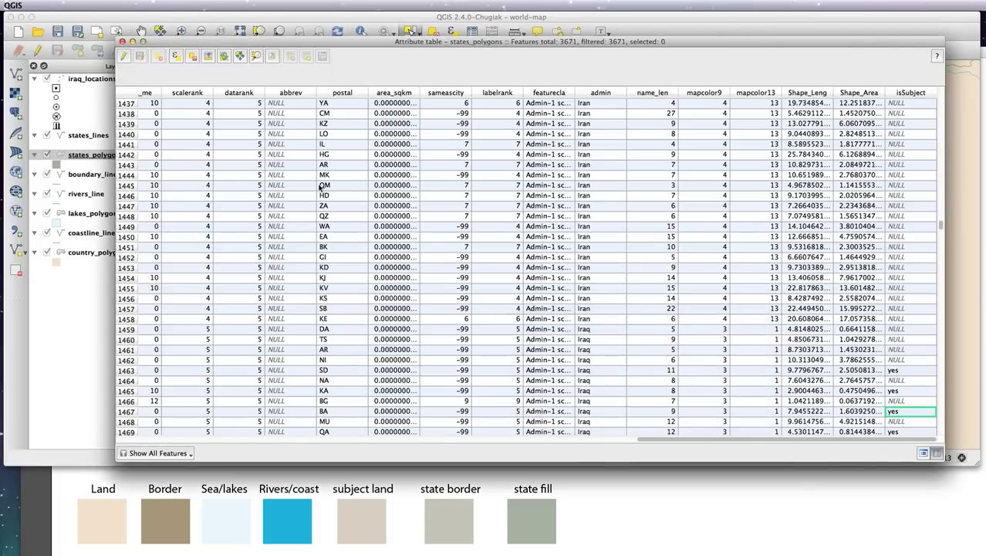
pyautogui.scroll(-2, 371, 281)
pyautogui.click(121, 42)
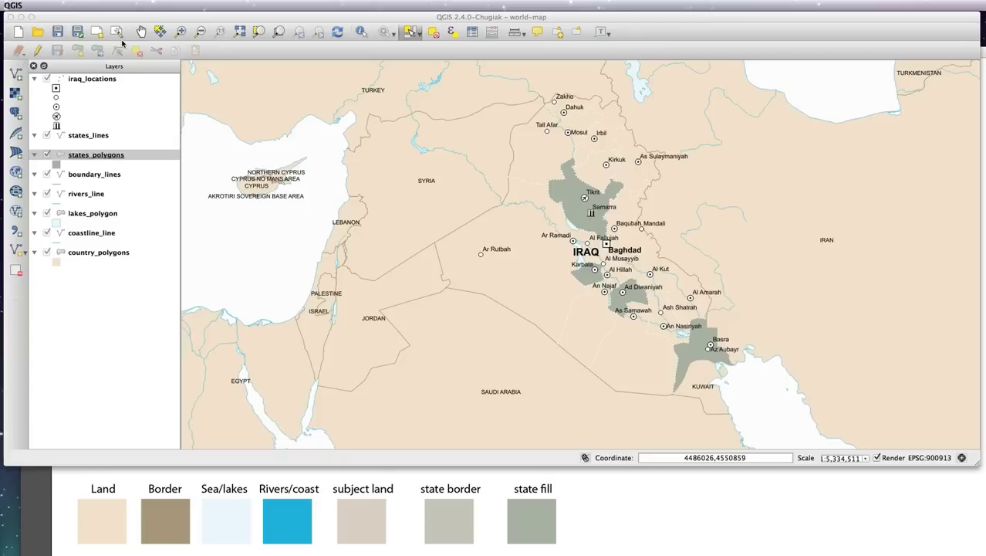